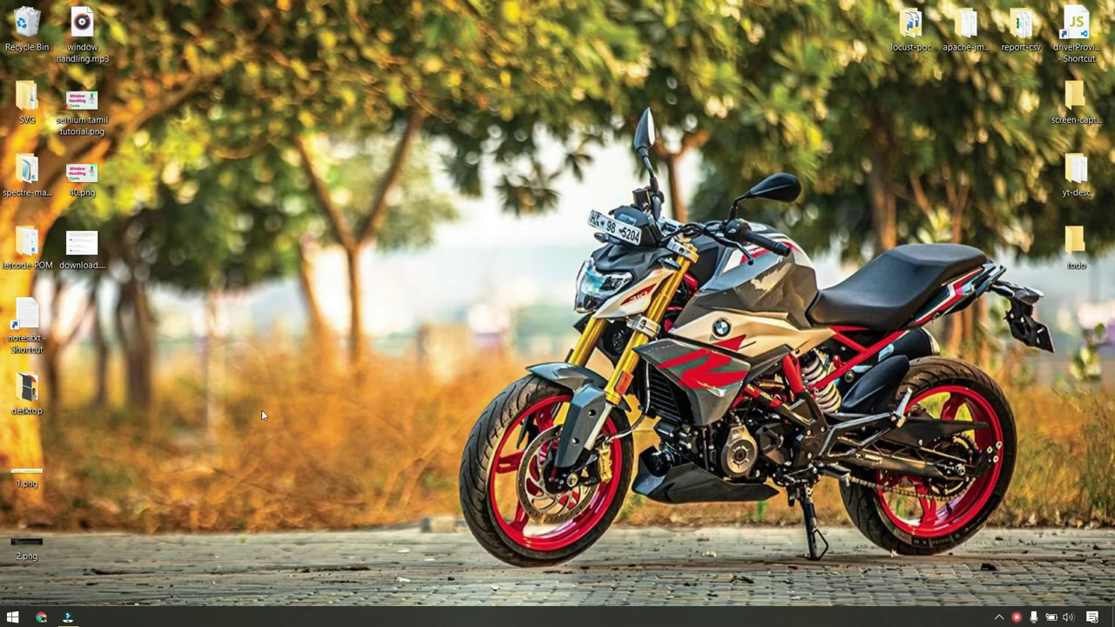
# Open the Start menu and expand the Editor table group of app tiles.
pyautogui.click(12, 617)
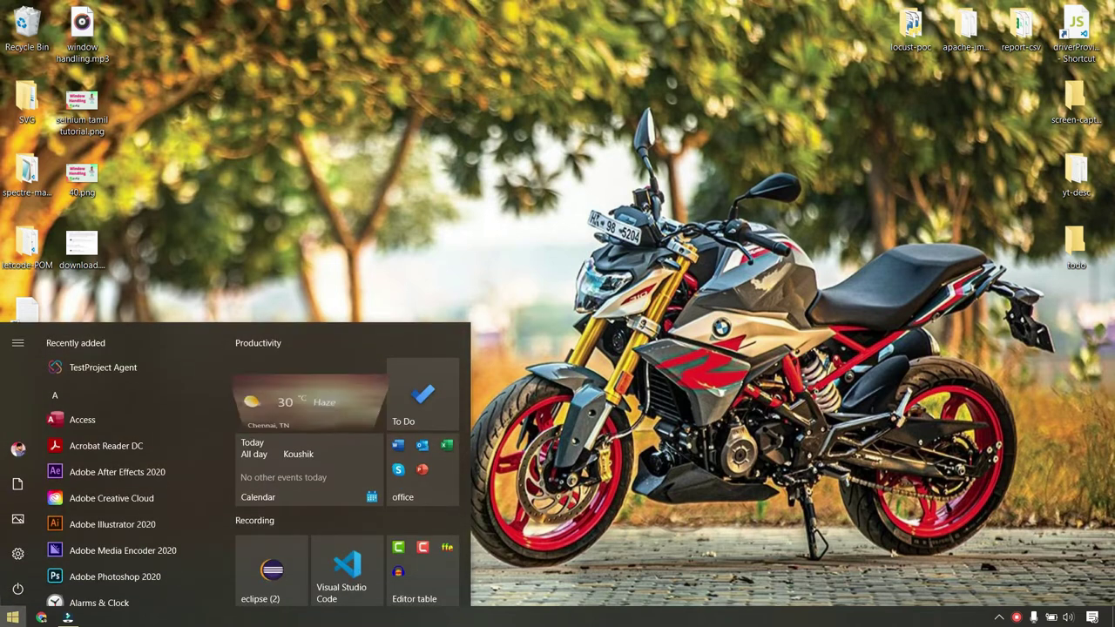
pyautogui.click(443, 555)
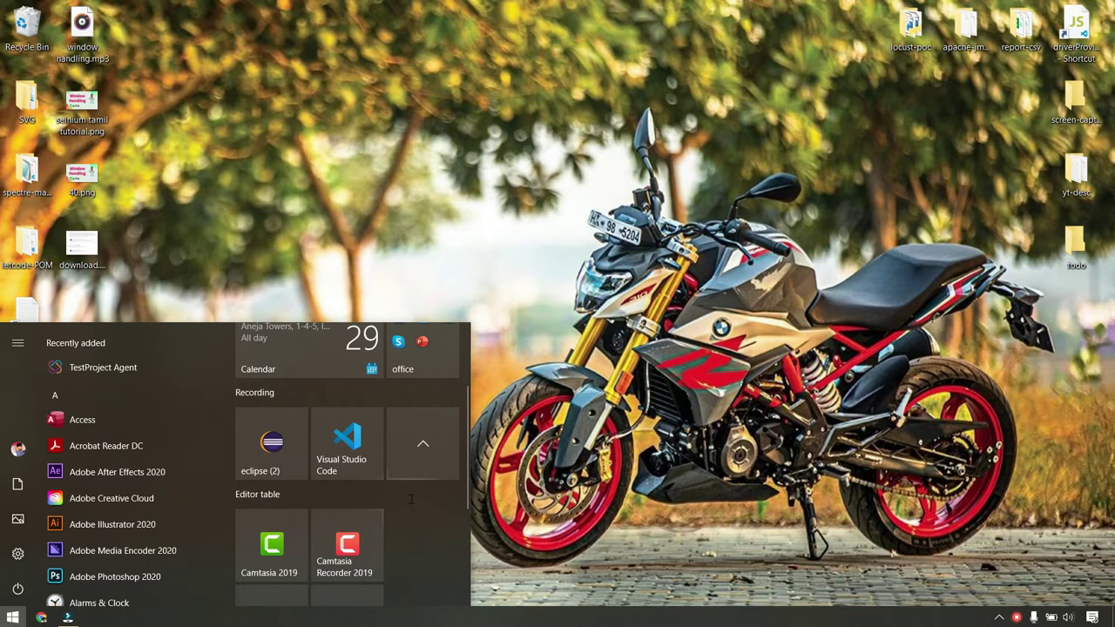
# Launch Camtasia Recorder 2019 and record the full screen with DroidCam Source 3 webcam and audio.
pyautogui.click(348, 542)
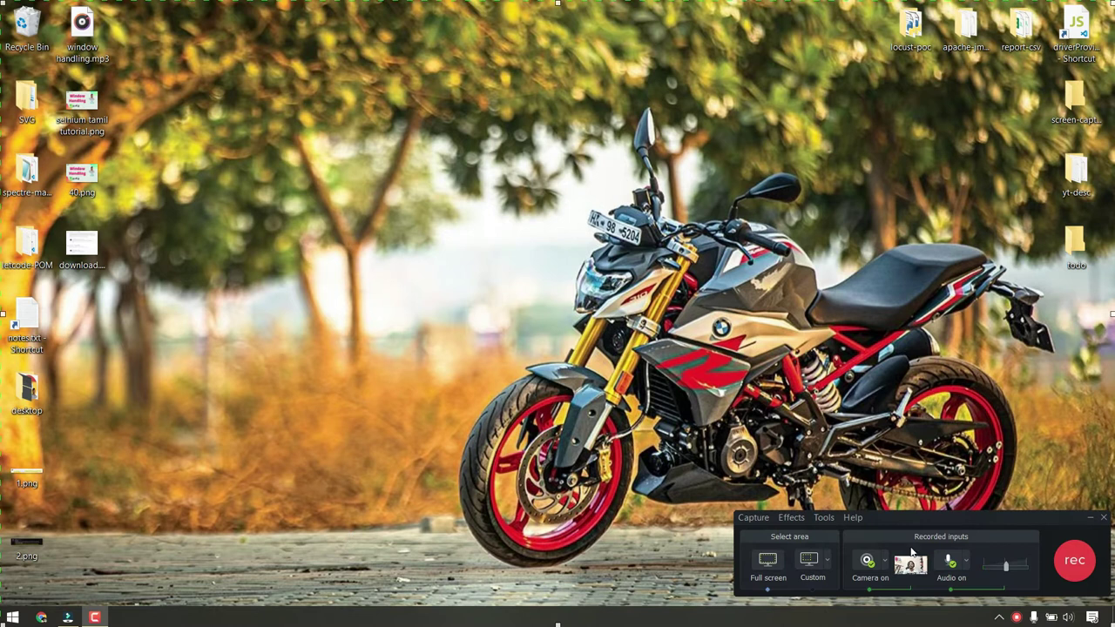
pyautogui.click(885, 564)
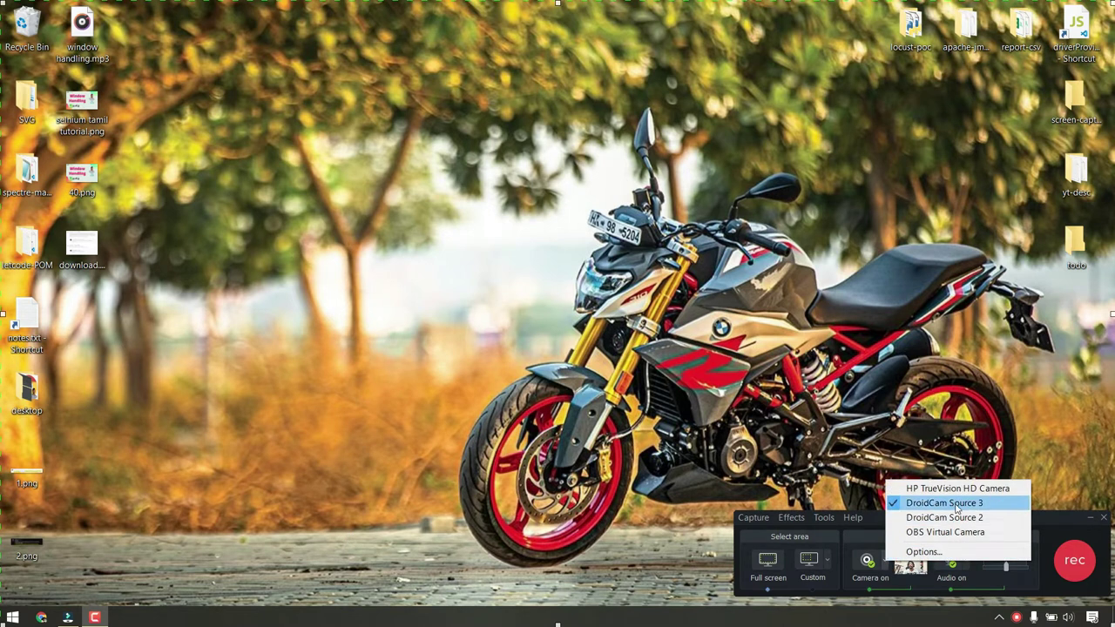
pyautogui.click(880, 523)
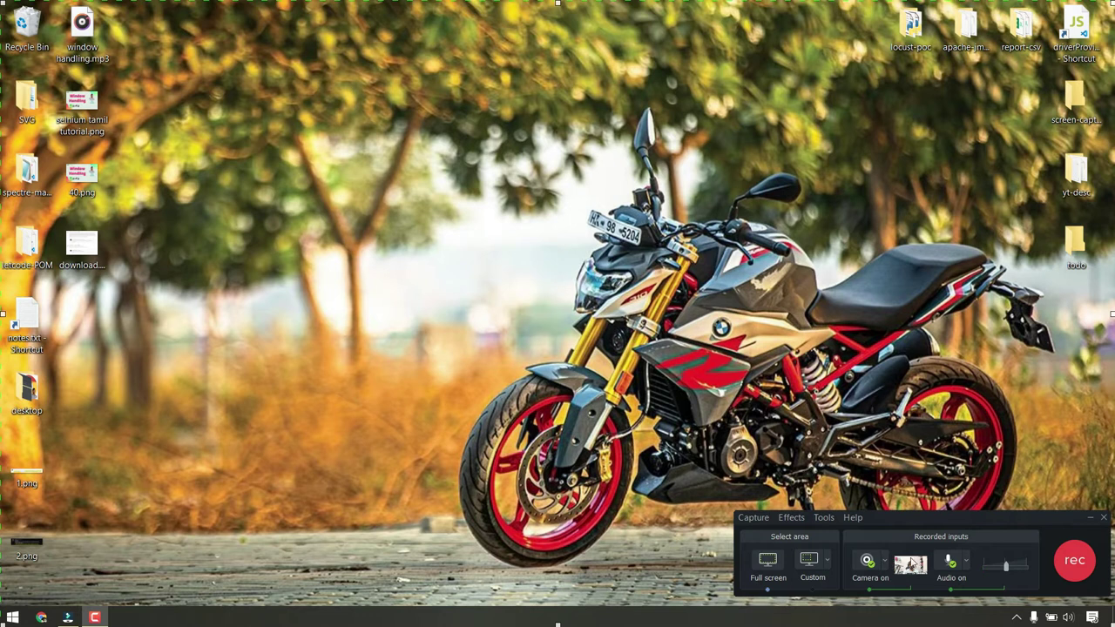
pyautogui.moveTo(911, 568)
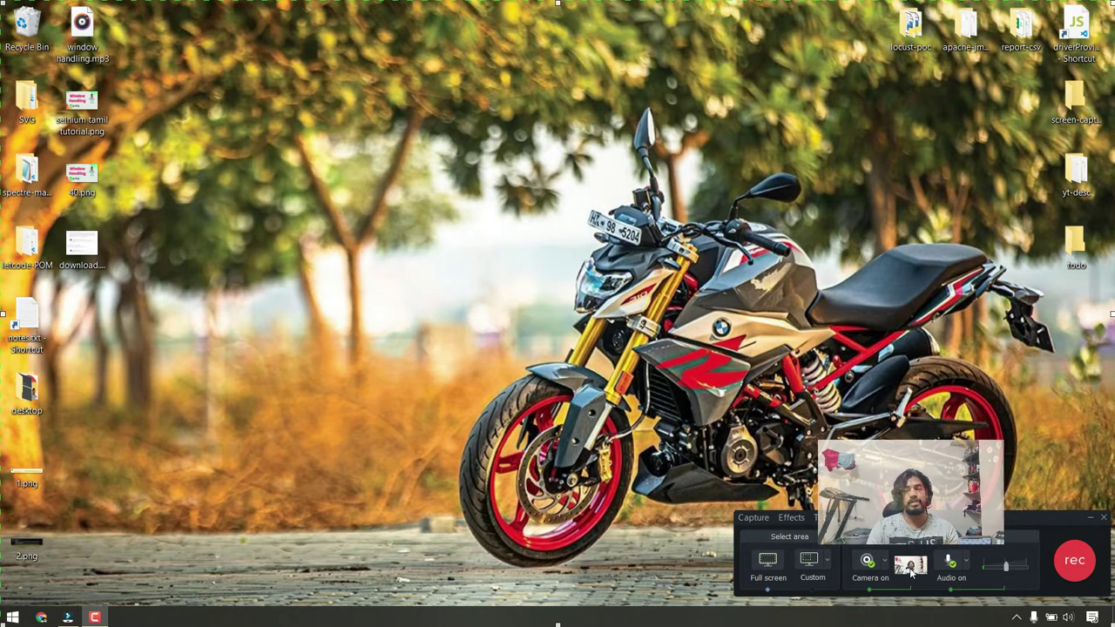
pyautogui.click(1086, 562)
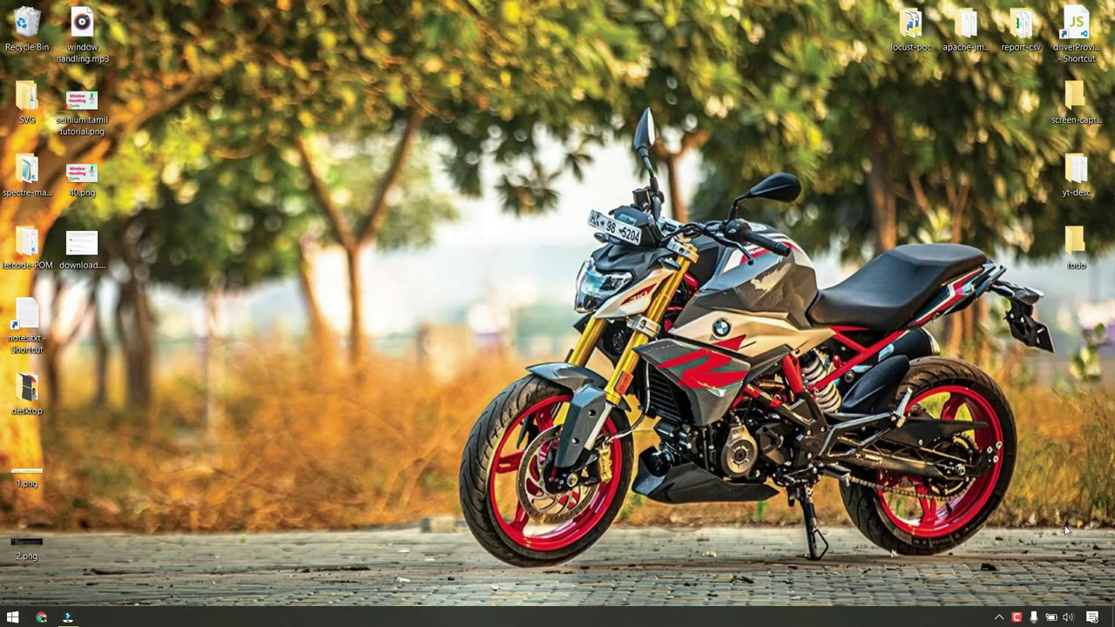
pyautogui.press('super+r')
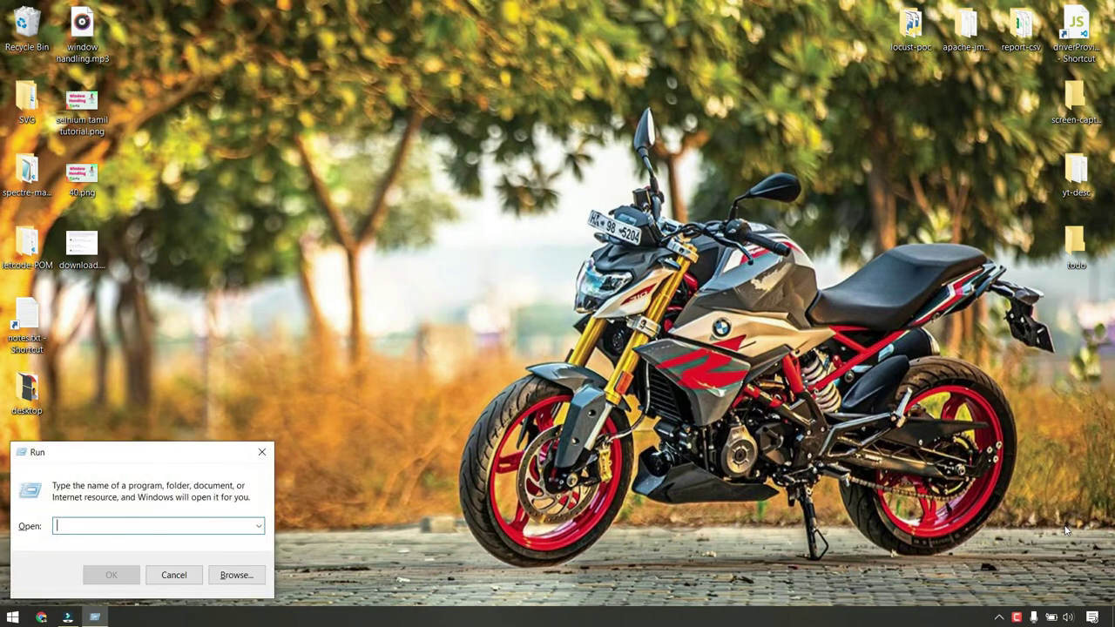
pyautogui.write('no')
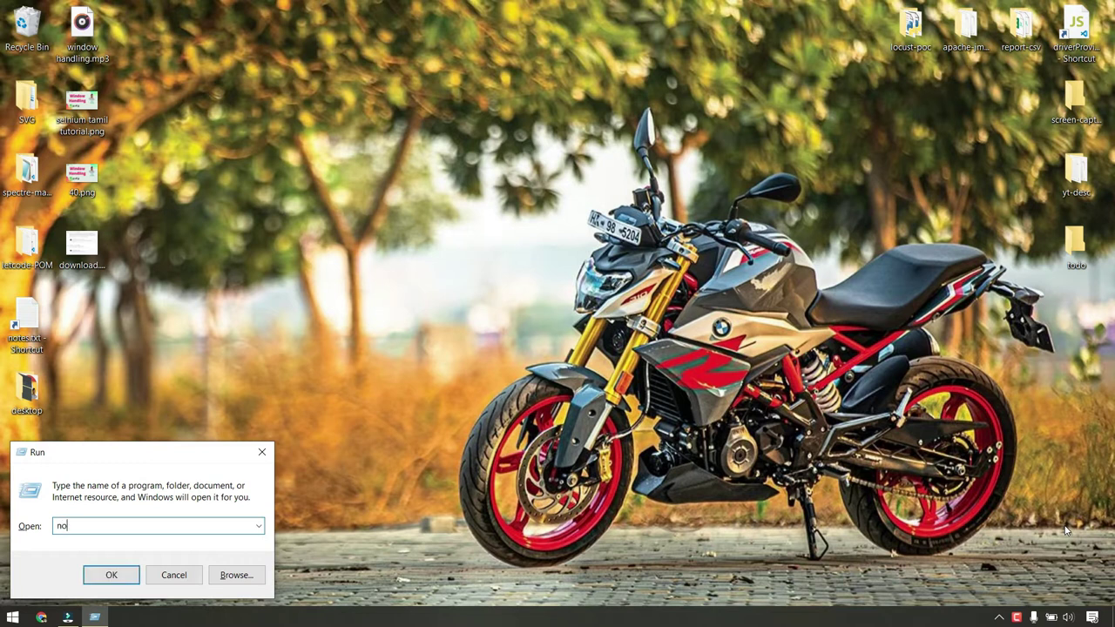
pyautogui.write('tepad')
pyautogui.press('Return')
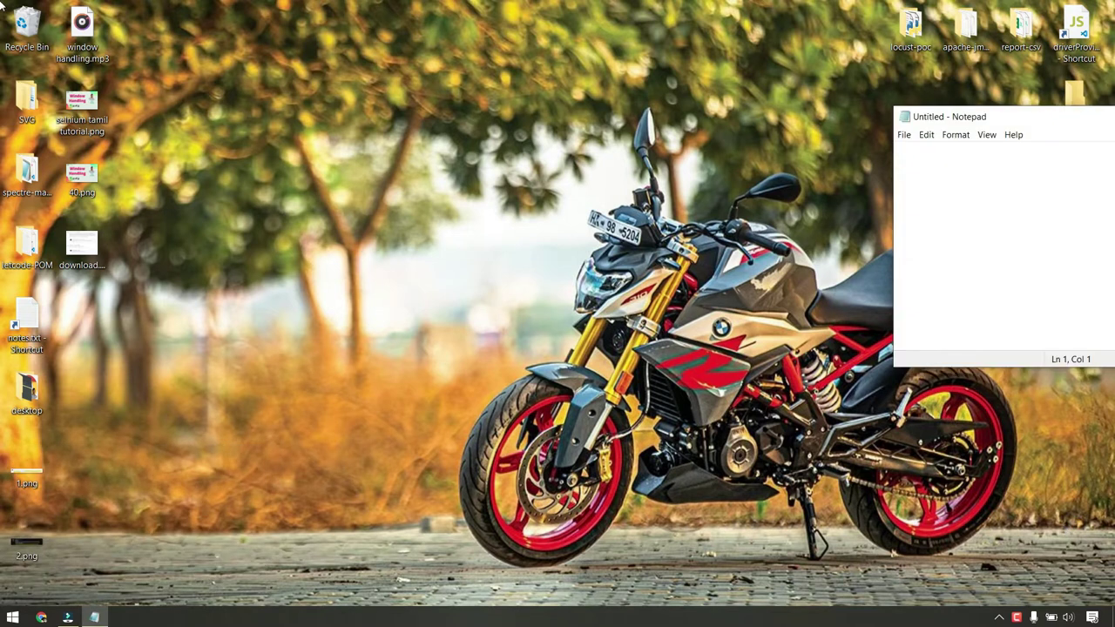
pyautogui.moveTo(949, 116); pyautogui.dragTo(407, 165)
pyautogui.click(439, 280)
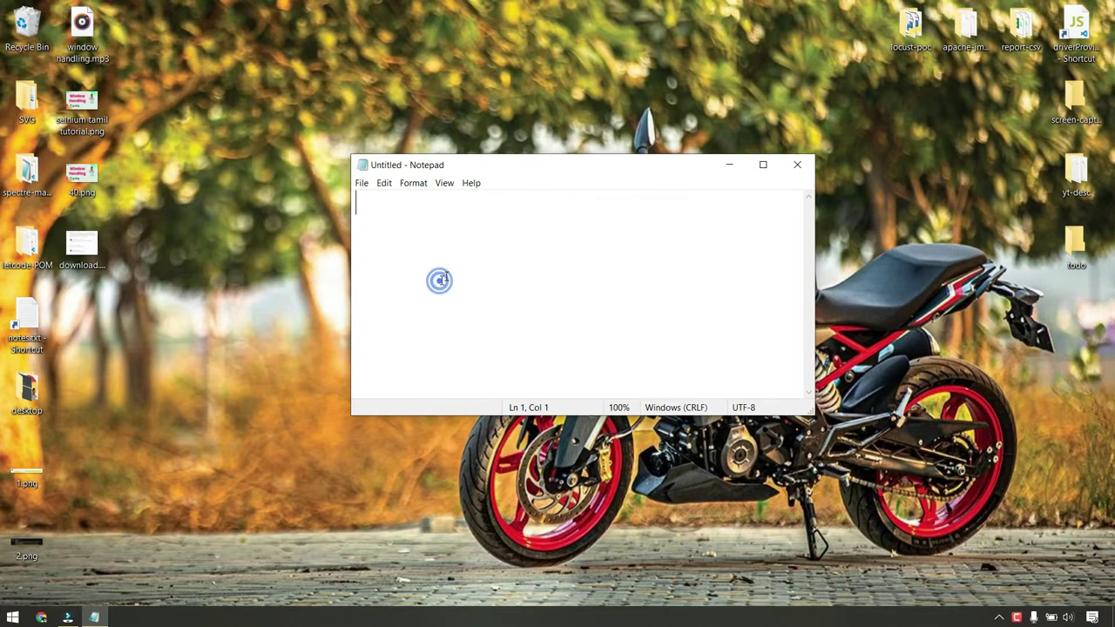
pyautogui.write('SxxX')
pyautogui.click(555, 297)
pyautogui.click(589, 256)
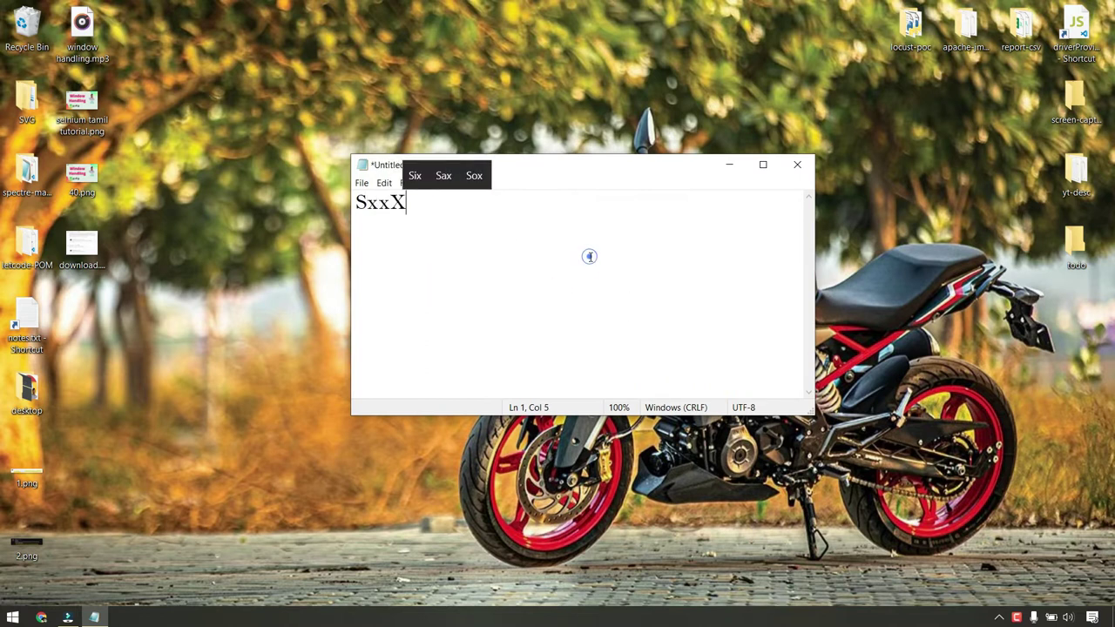
pyautogui.write('sdasdf')
pyautogui.click(522, 224)
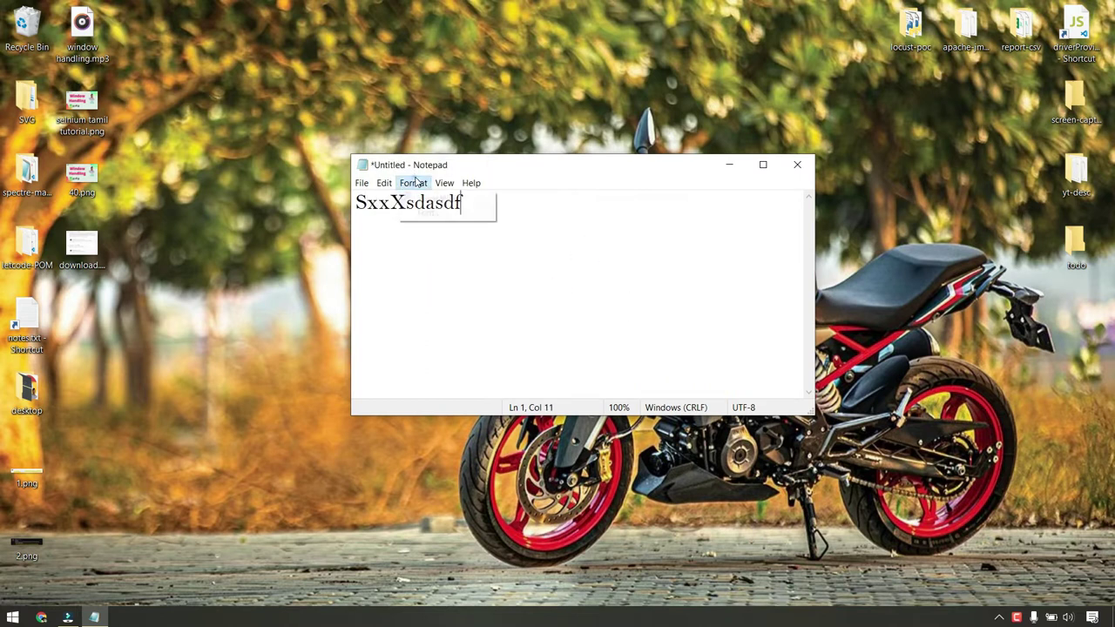
pyautogui.click(450, 215)
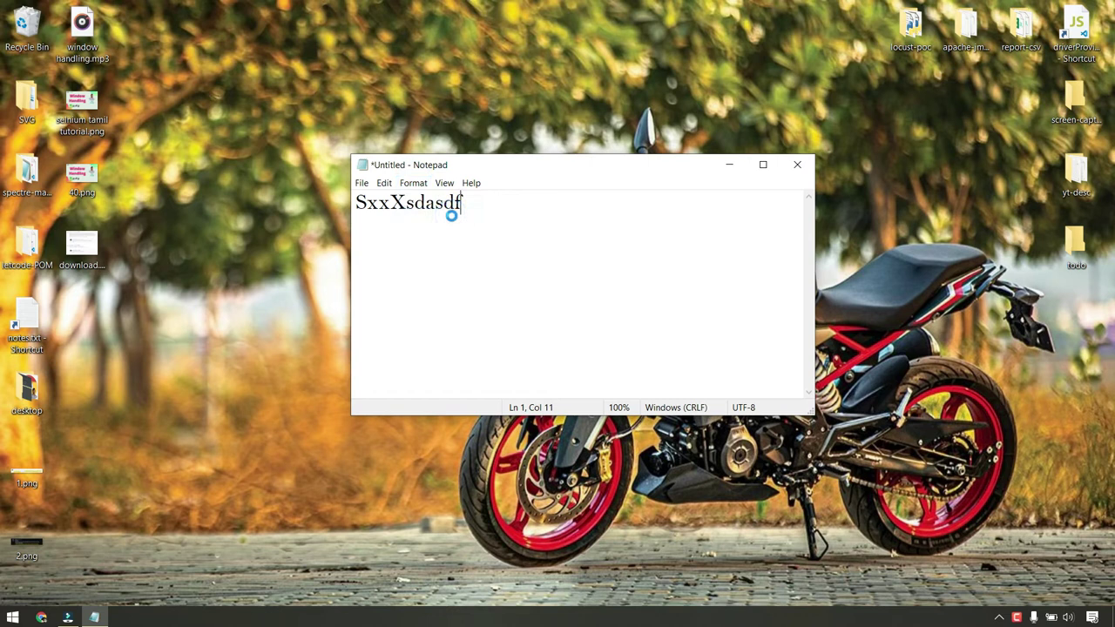
pyautogui.scroll(-3, 615, 348)
pyautogui.click(608, 374)
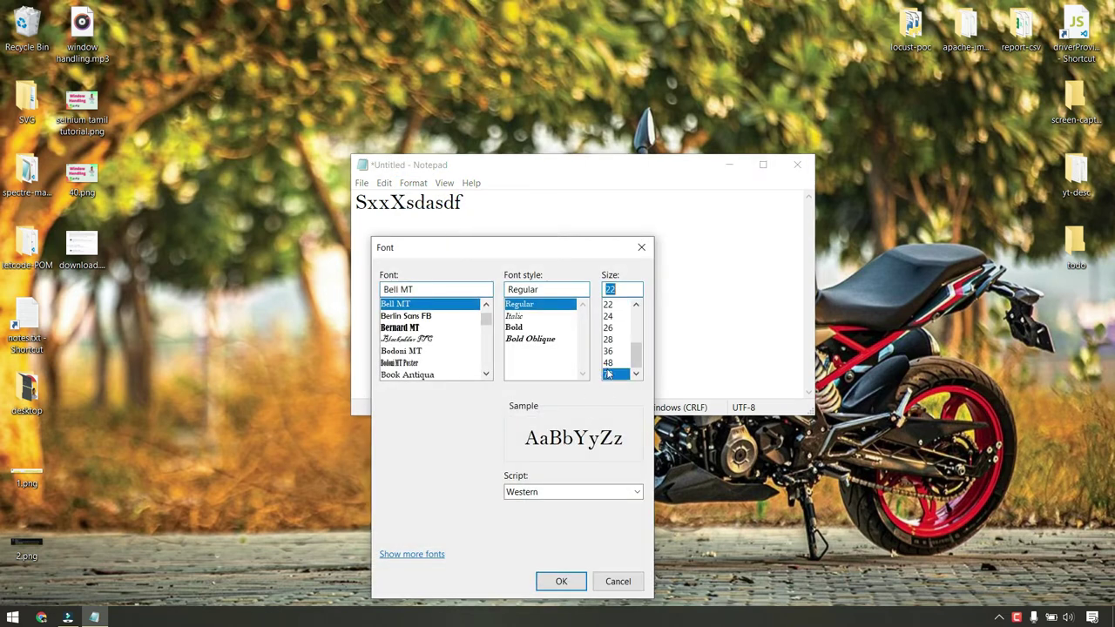
pyautogui.click(561, 581)
pyautogui.moveTo(716, 236); pyautogui.dragTo(364, 239)
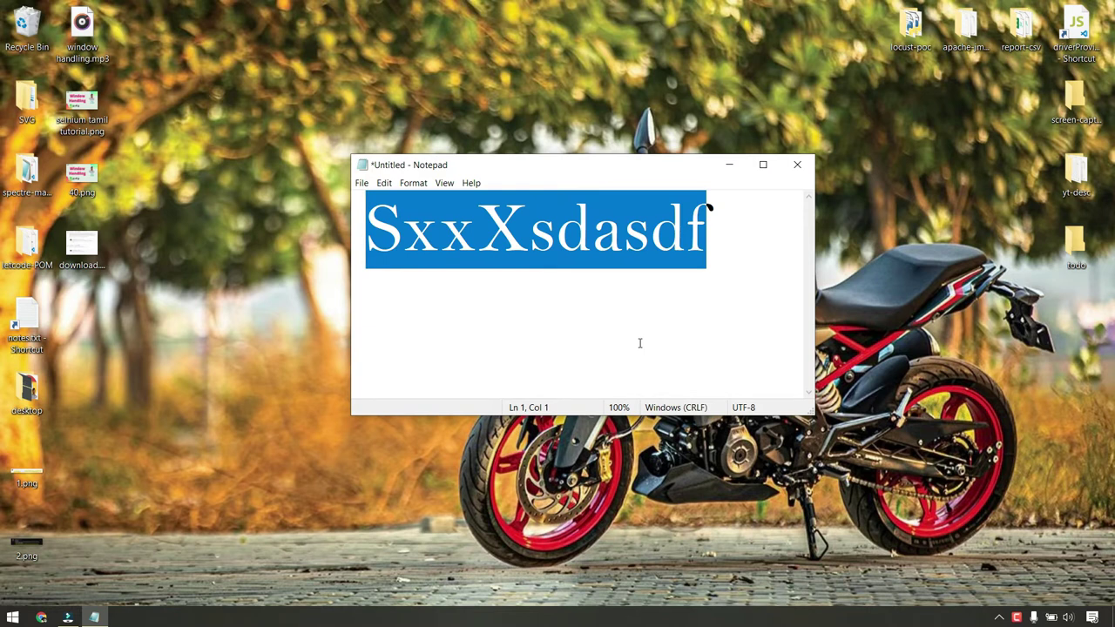
pyautogui.click(802, 173)
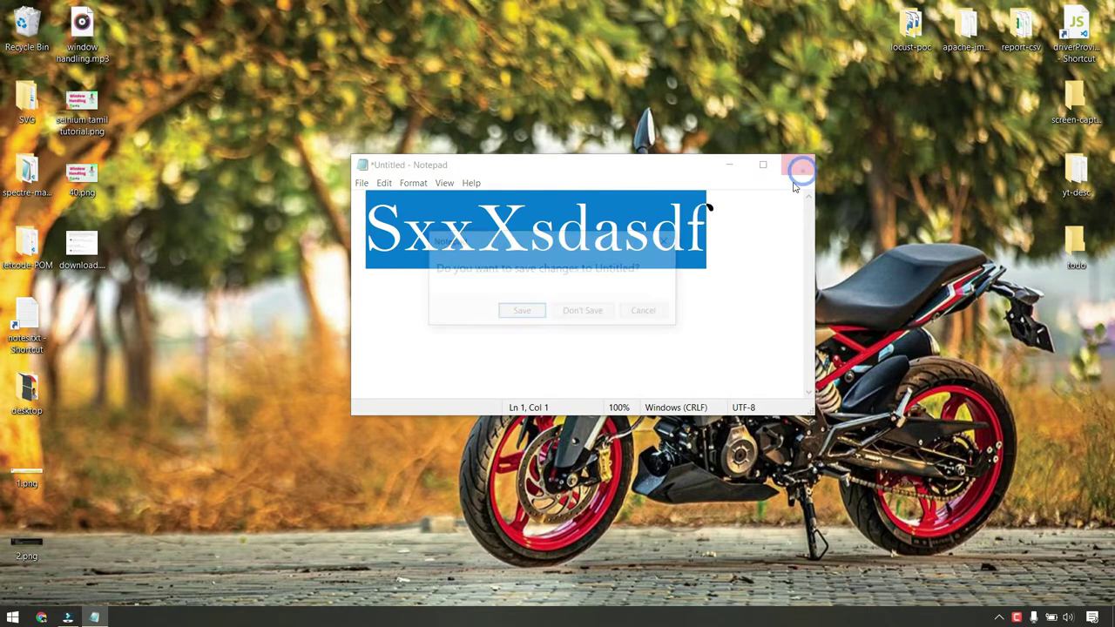
pyautogui.click(599, 312)
pyautogui.click(999, 616)
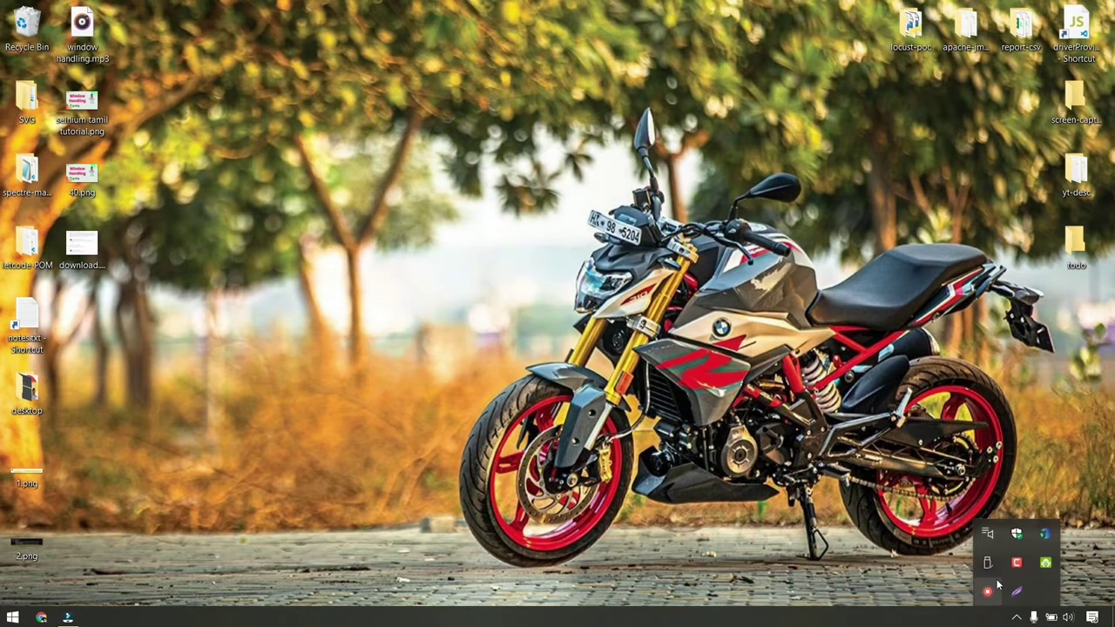
# Stop the recording and save the new project as cam-round-face.
pyautogui.click(1010, 574)
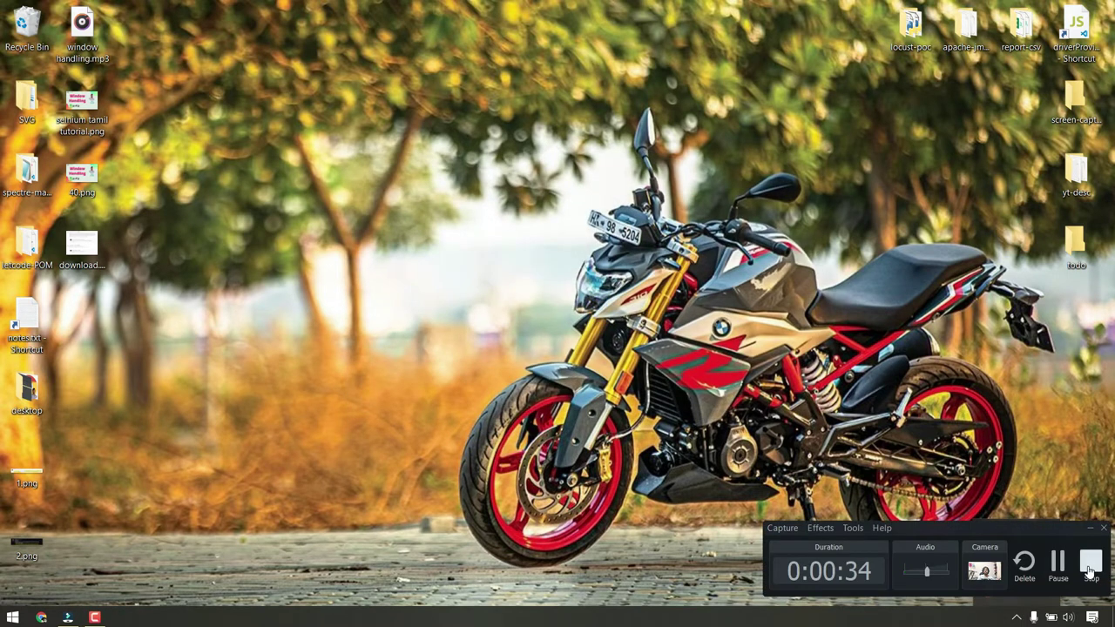
pyautogui.click(1089, 566)
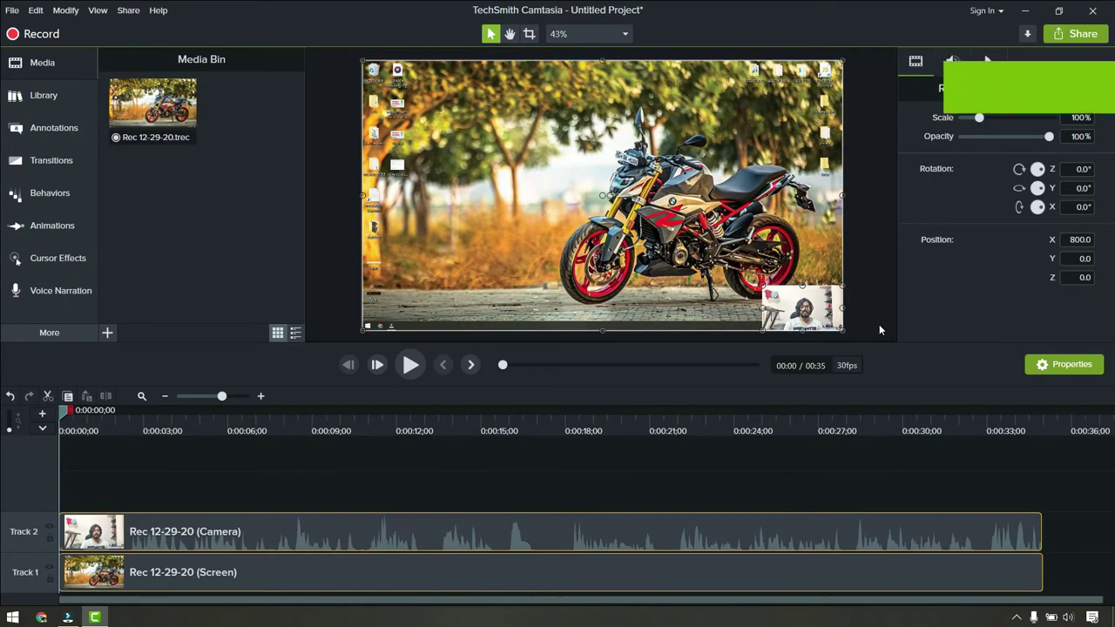
pyautogui.hotkey('ctrl', 's')
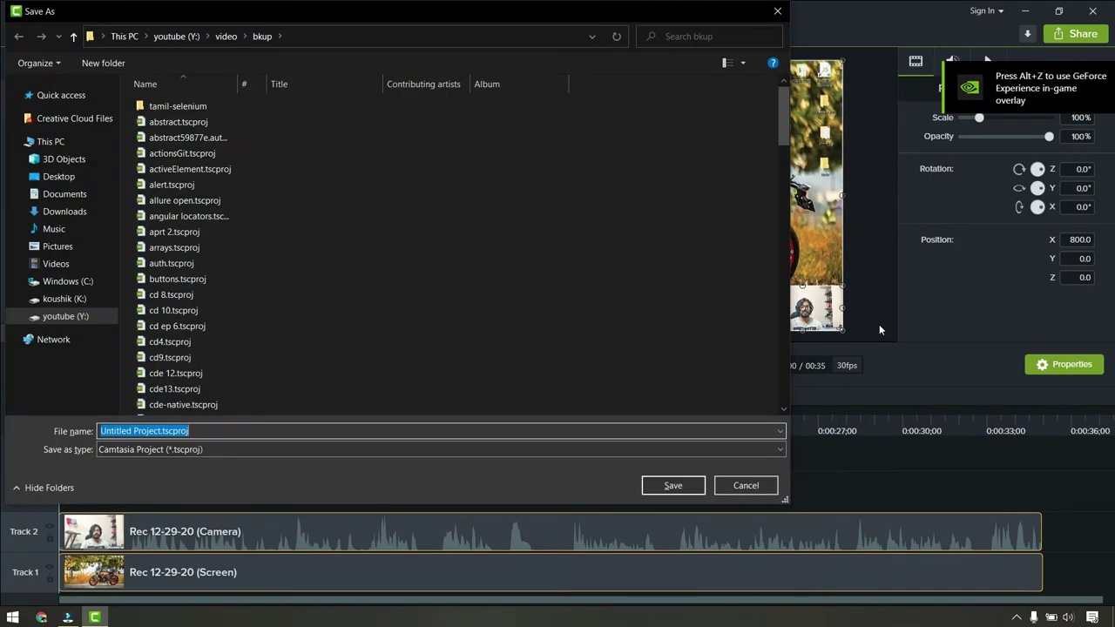
pyautogui.write('cam')
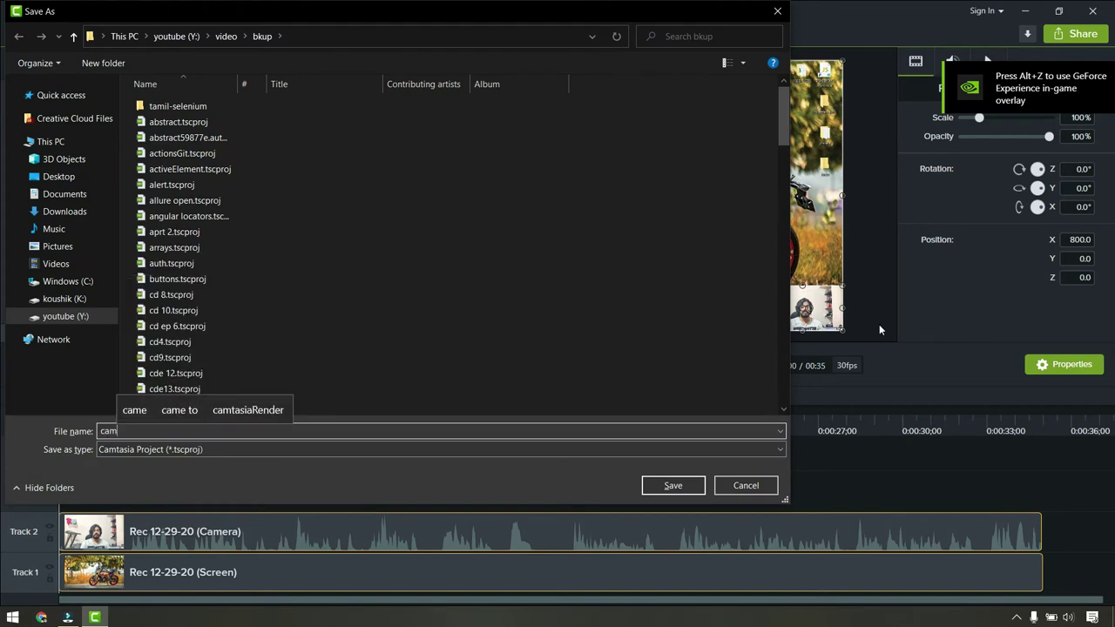
pyautogui.write('-round-face')
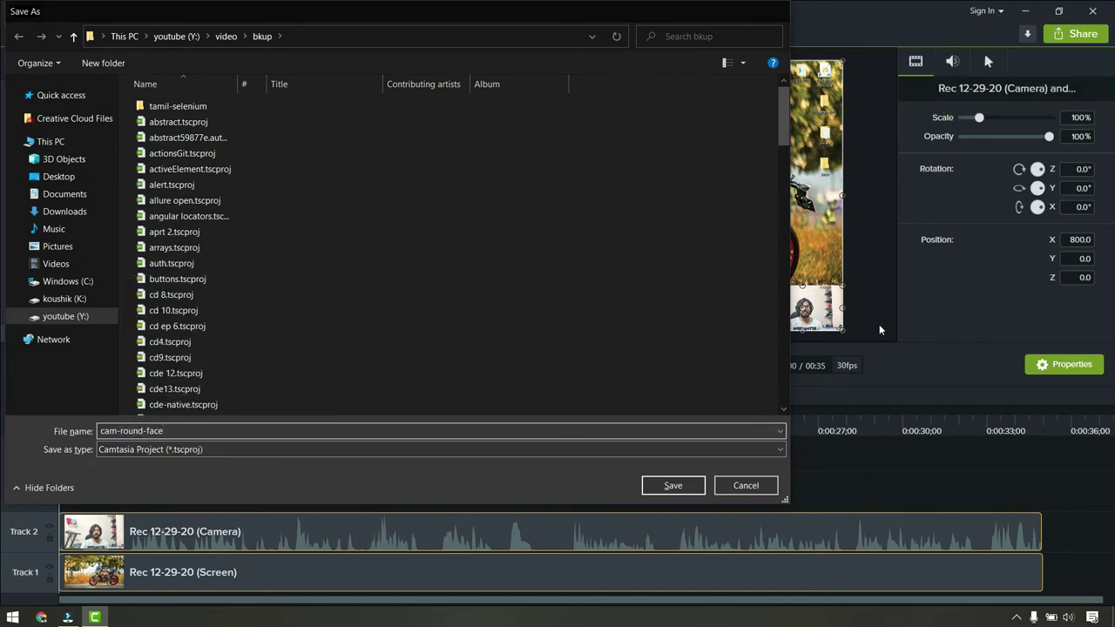
pyautogui.press('Return')
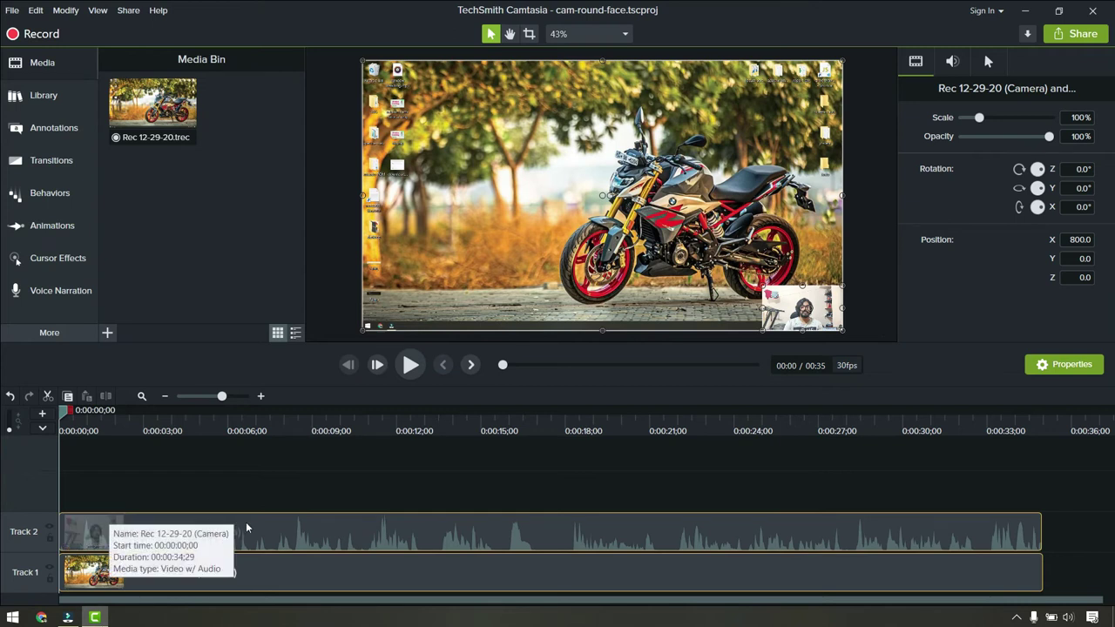
# Separate the camera clip's audio onto its own track.
pyautogui.rightClick(153, 538)
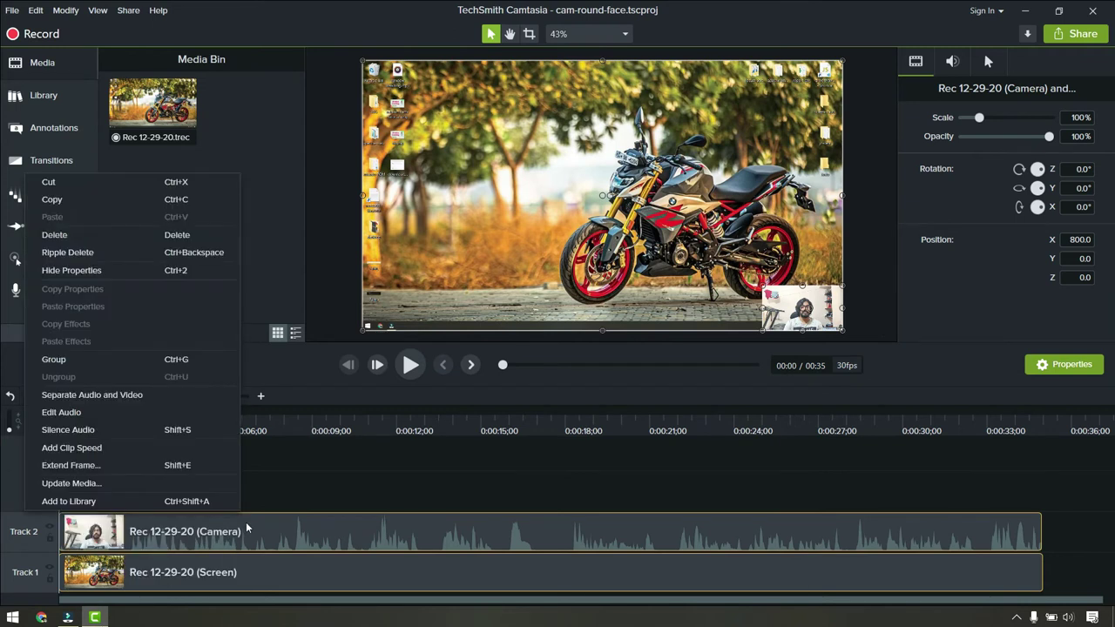
pyautogui.rightClick(313, 527)
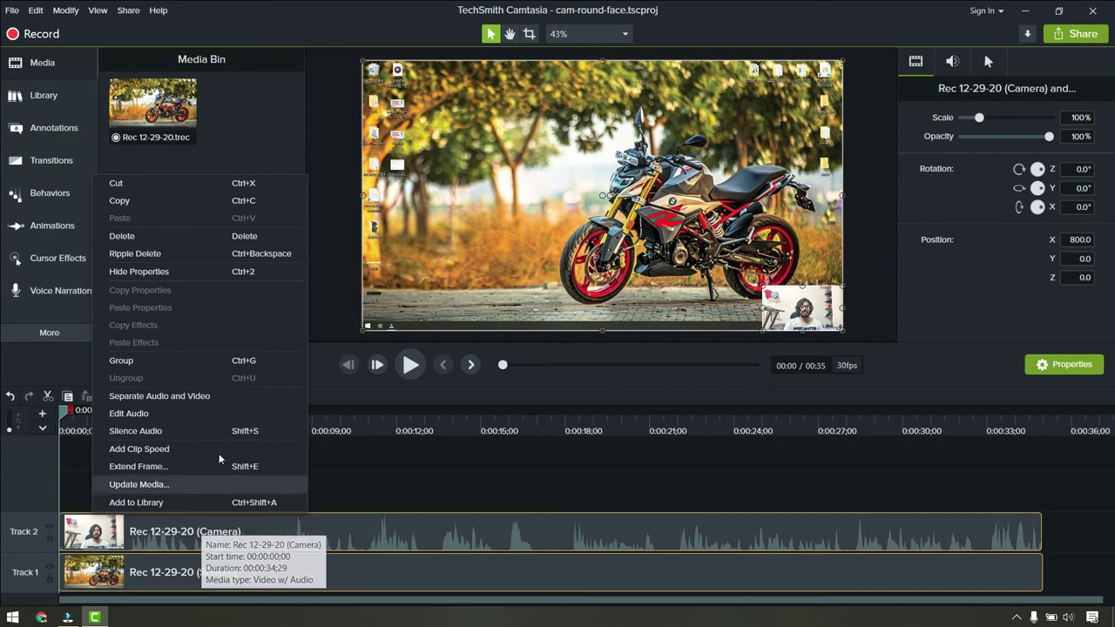
pyautogui.click(223, 398)
# Show only the camera track, disabling the screen recording and audio tracks.
pyautogui.click(136, 568)
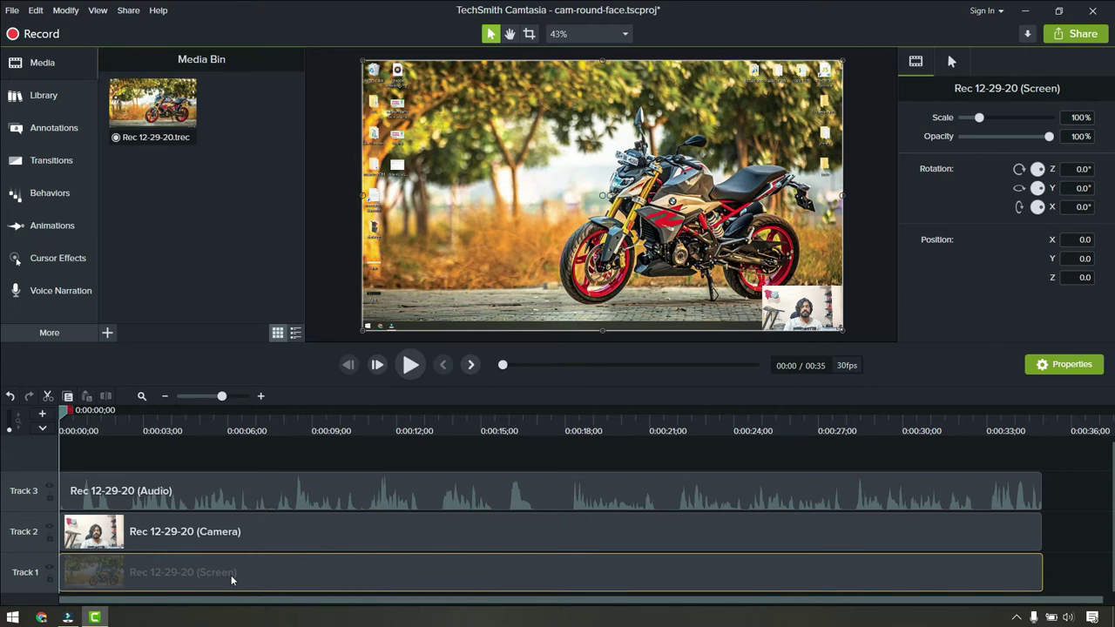
pyautogui.click(164, 535)
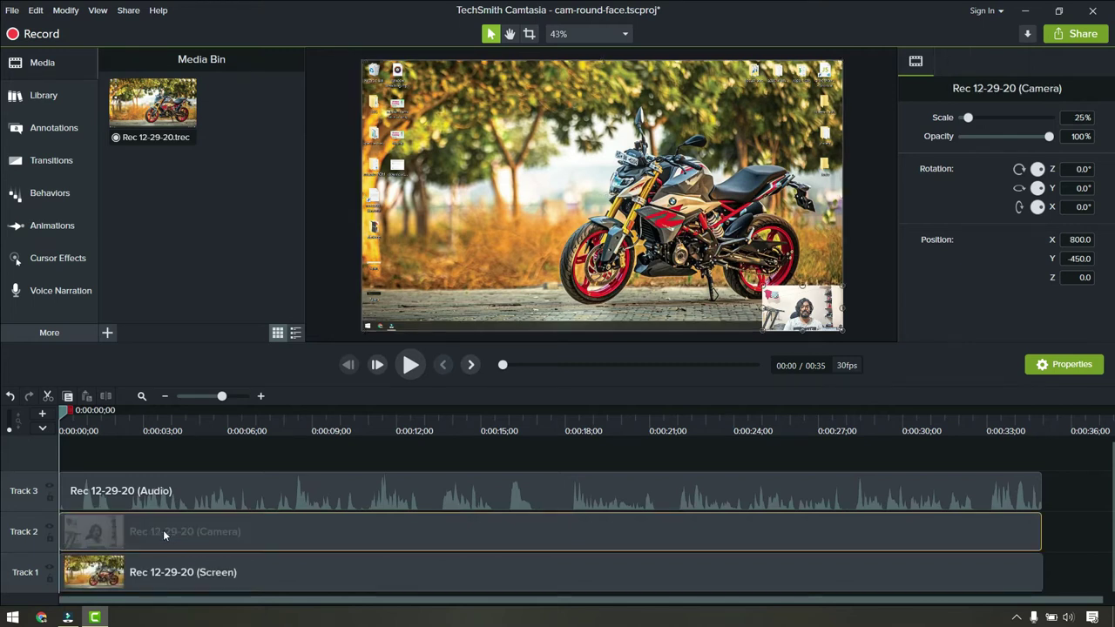
pyautogui.click(50, 526)
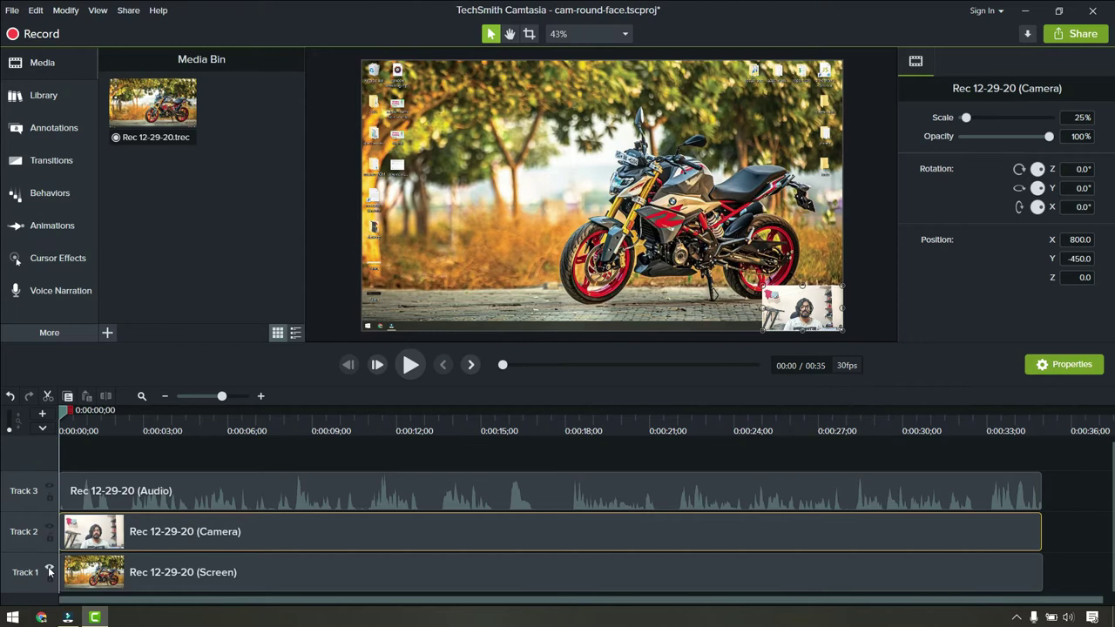
pyautogui.click(50, 566)
pyautogui.click(49, 491)
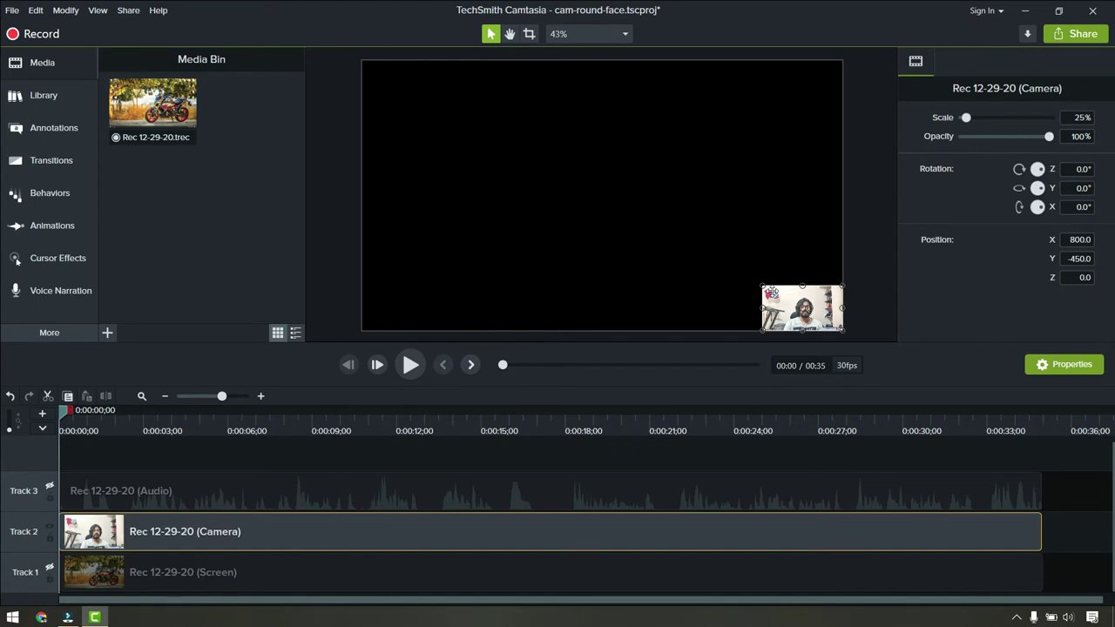
# Enlarge the camera clip to fill the canvas at 150% and check later frames.
pyautogui.moveTo(761, 284); pyautogui.dragTo(363, 60)
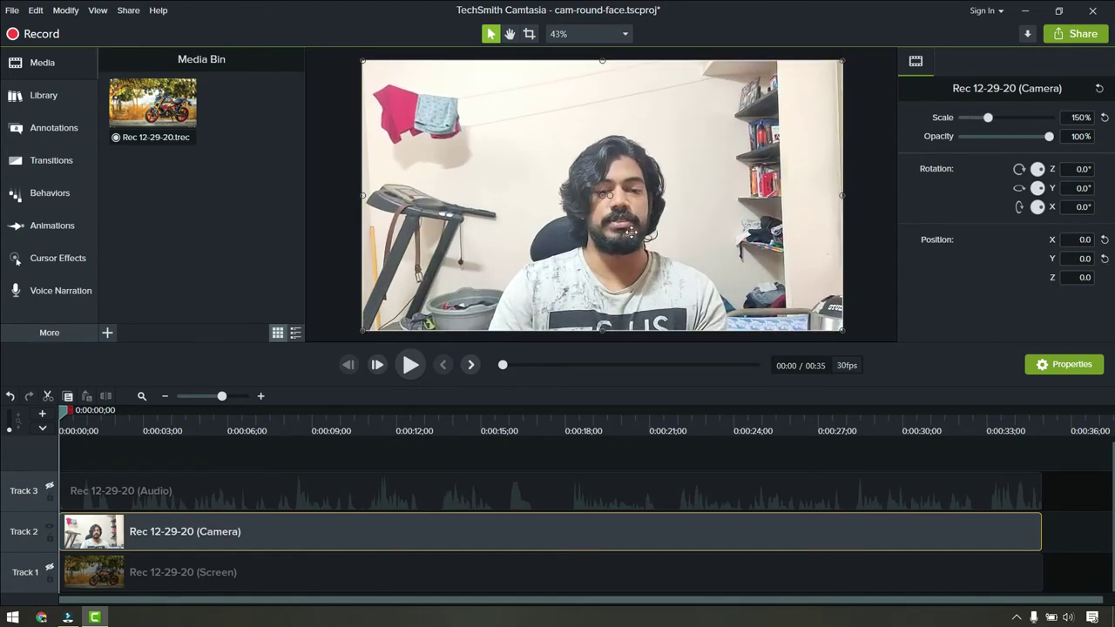
pyautogui.click(59, 411)
pyautogui.moveTo(61, 415); pyautogui.dragTo(691, 411)
pyautogui.click(498, 431)
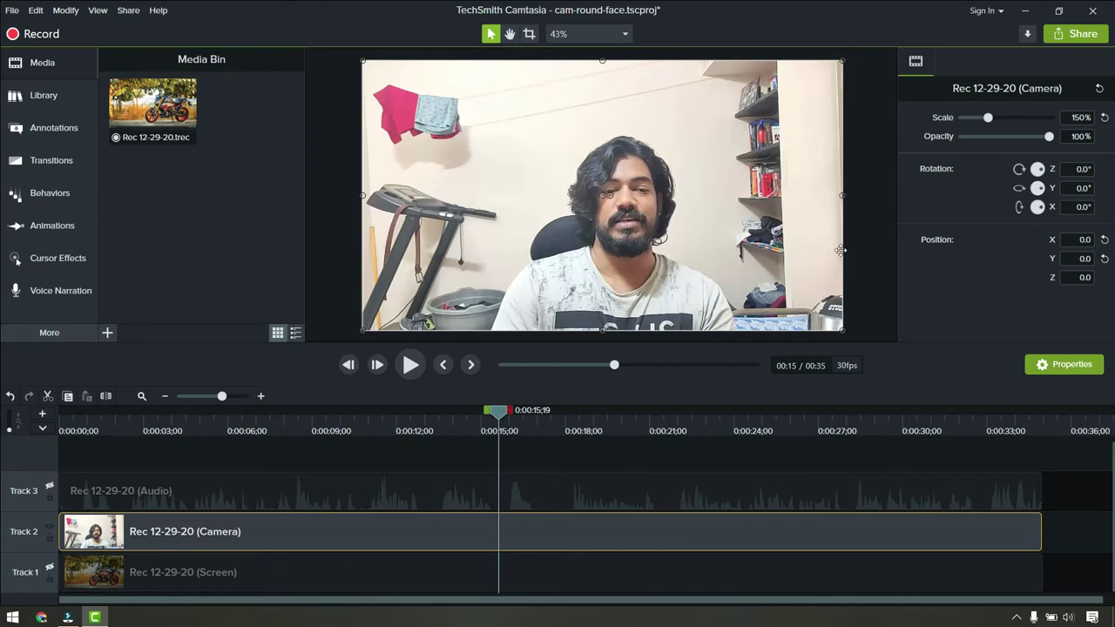
# Mirror the camera clip horizontally by setting its Y rotation to 180°.
pyautogui.click(1078, 188)
pyautogui.write('180')
pyautogui.press('Return')
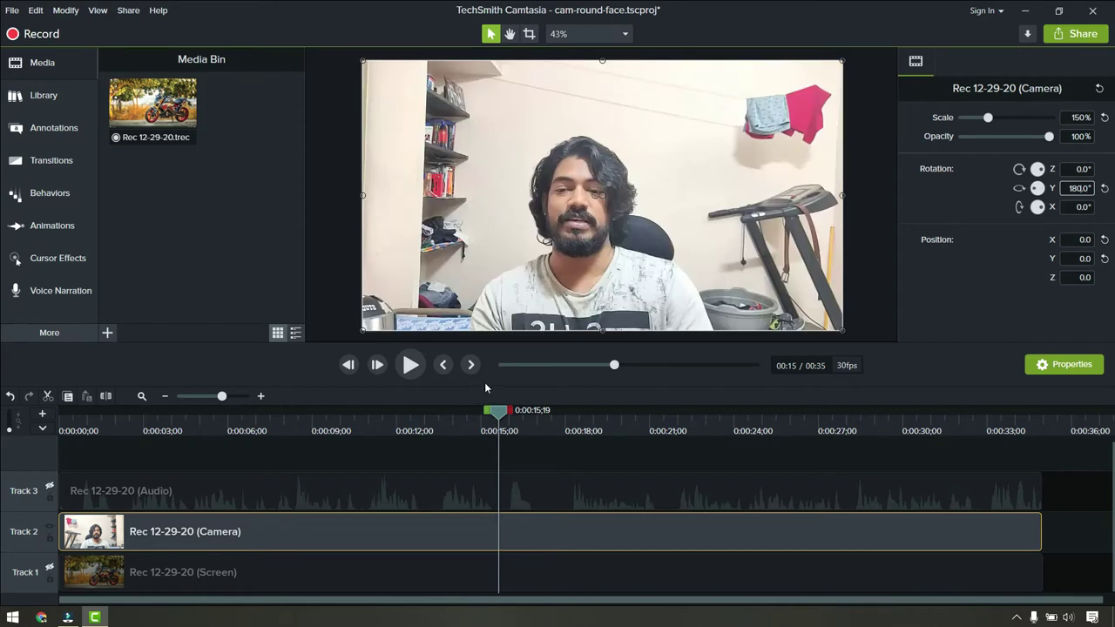
pyautogui.moveTo(503, 419); pyautogui.dragTo(162, 491)
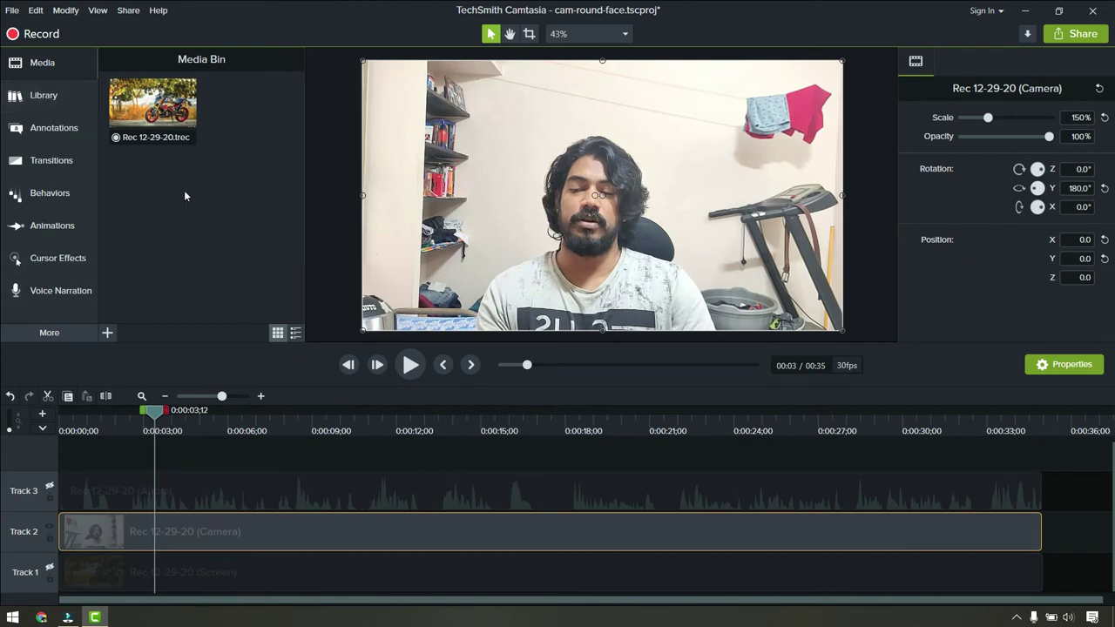
# Add the Presentation1 green circle asset from the Library to a new track at the playhead.
pyautogui.click(44, 95)
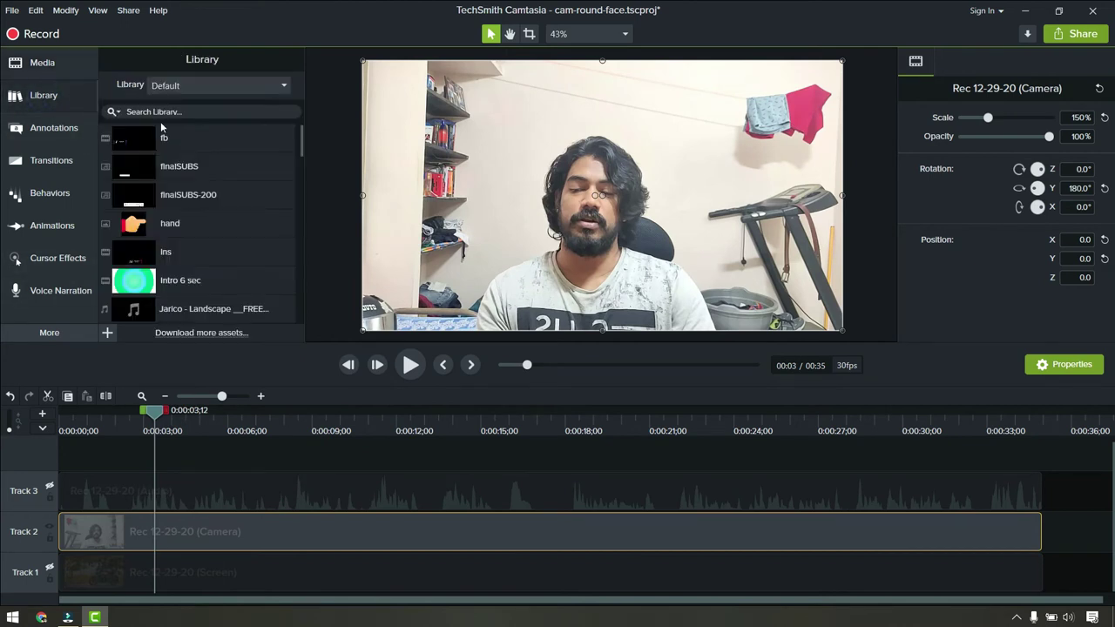
pyautogui.scroll(-5, 161, 128)
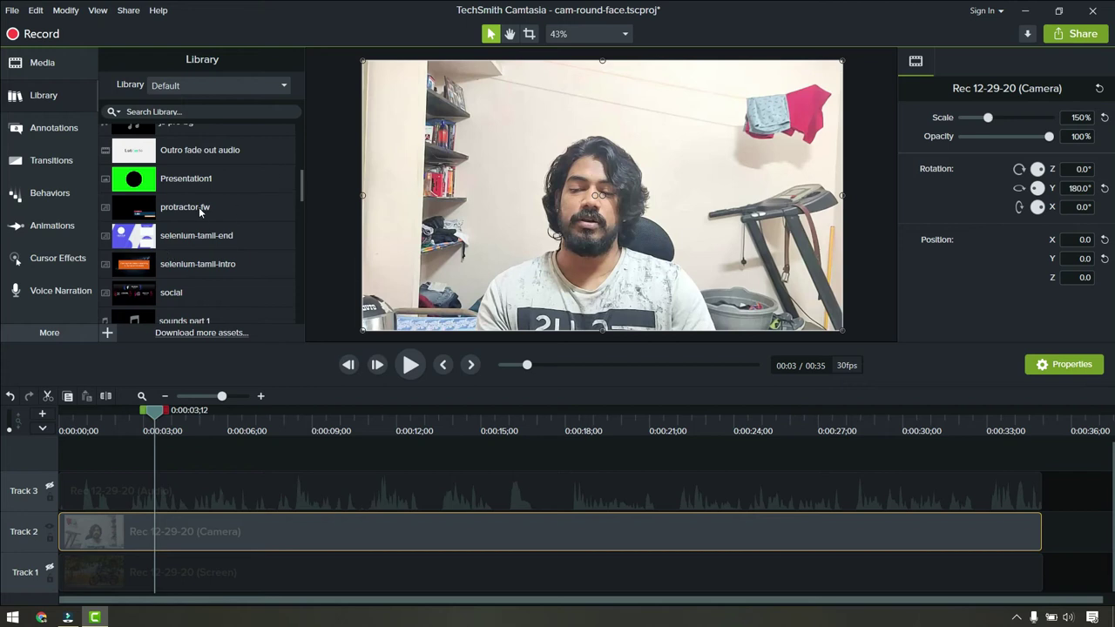
pyautogui.rightClick(163, 189)
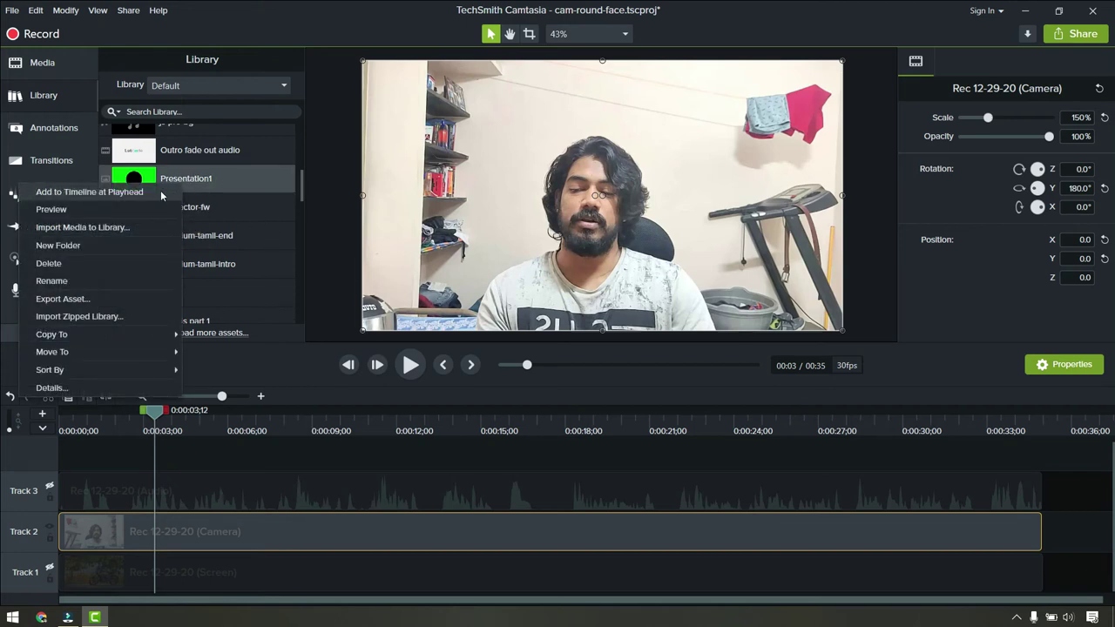
pyautogui.click(96, 192)
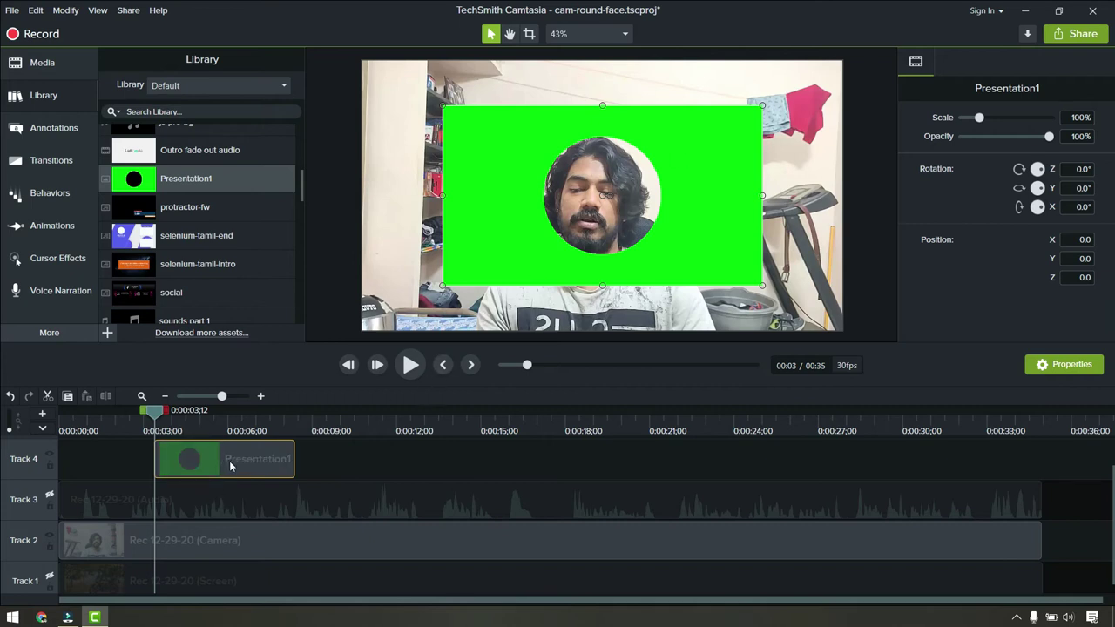
# Stretch Presentation1 over the whole video and scale it to 181.7% at X -39.3, Y -86.0 around the face.
pyautogui.moveTo(230, 461); pyautogui.dragTo(89, 447)
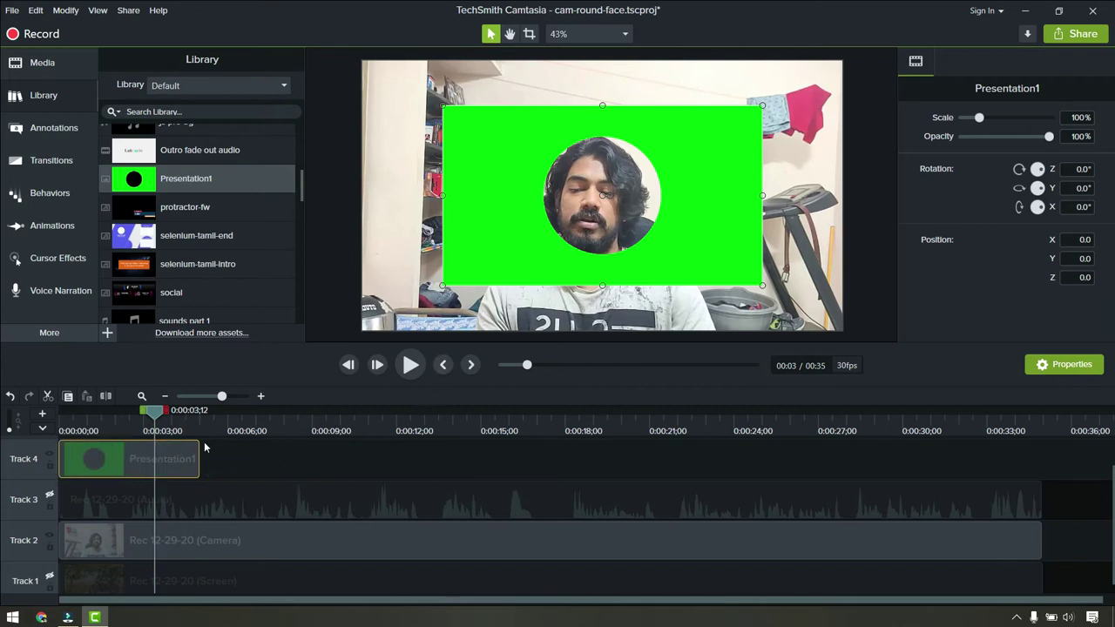
pyautogui.moveTo(199, 459); pyautogui.dragTo(1047, 475)
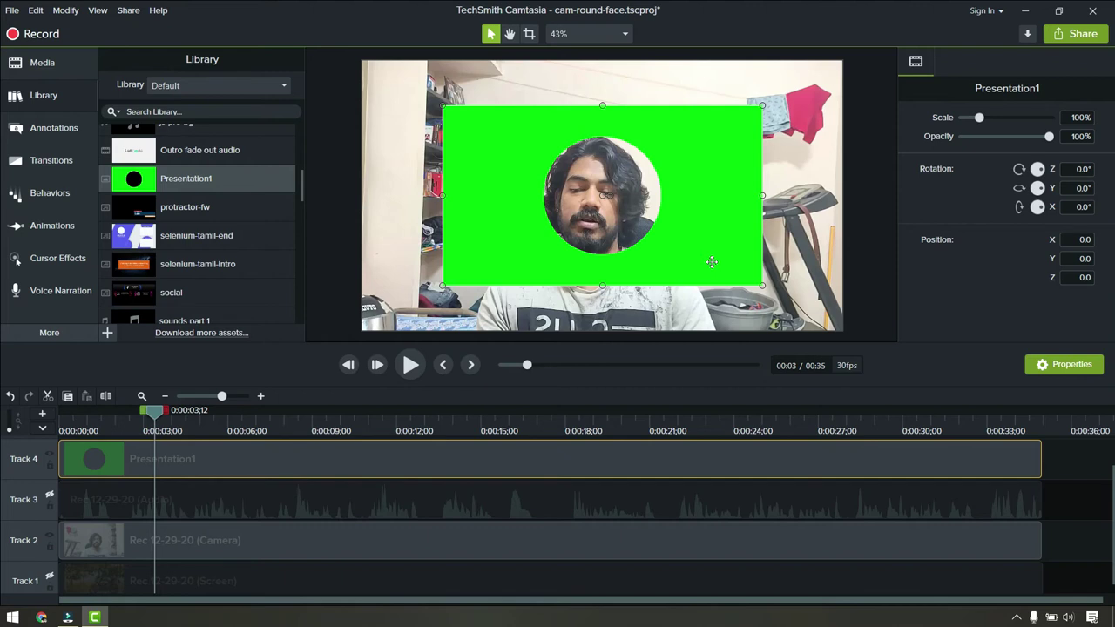
pyautogui.moveTo(712, 262); pyautogui.dragTo(629, 214)
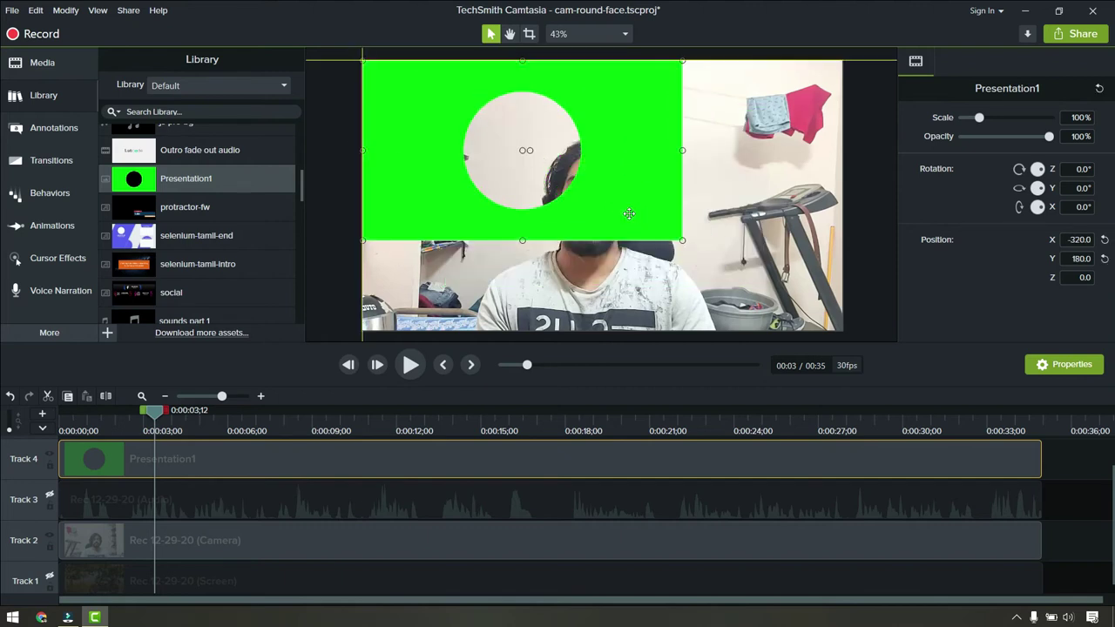
pyautogui.moveTo(682, 241); pyautogui.dragTo(876, 366)
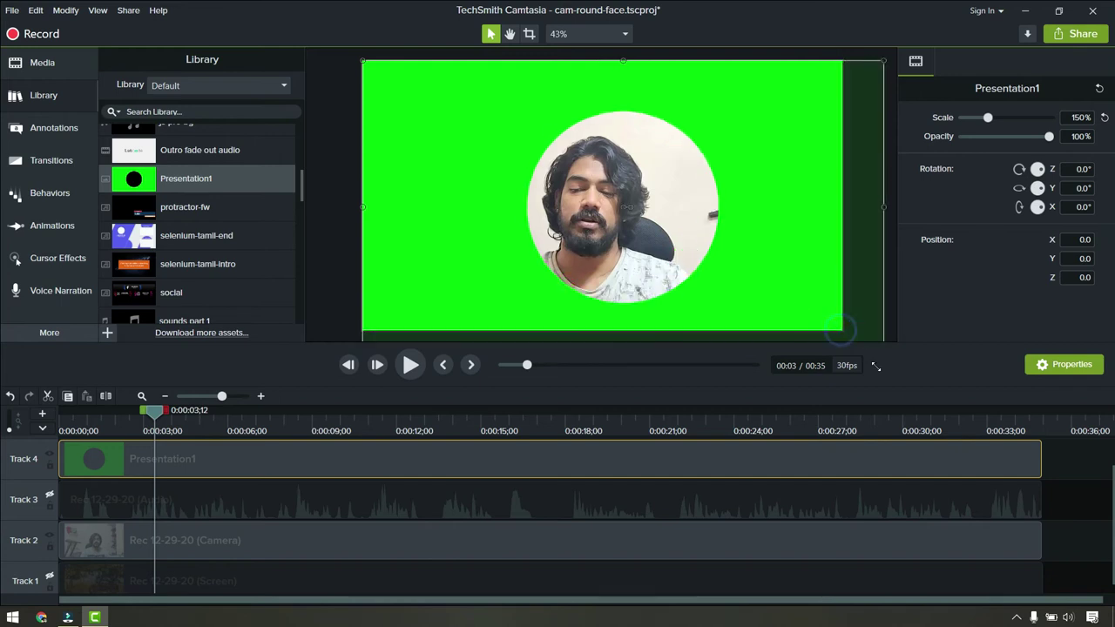
pyautogui.moveTo(810, 309); pyautogui.dragTo(747, 298)
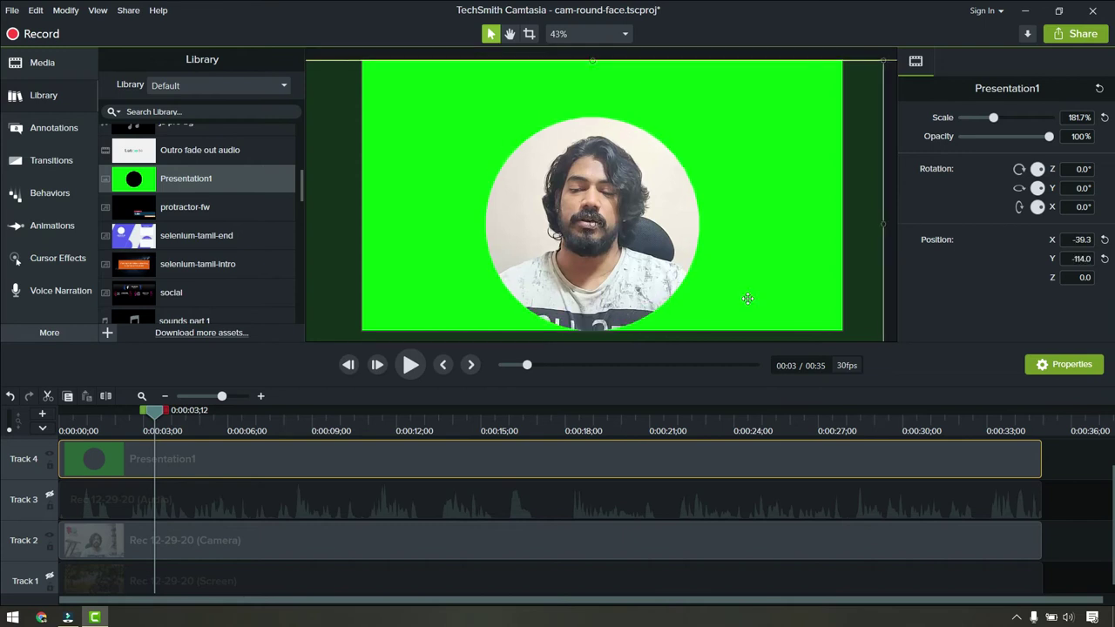
pyautogui.moveTo(747, 298); pyautogui.dragTo(747, 297)
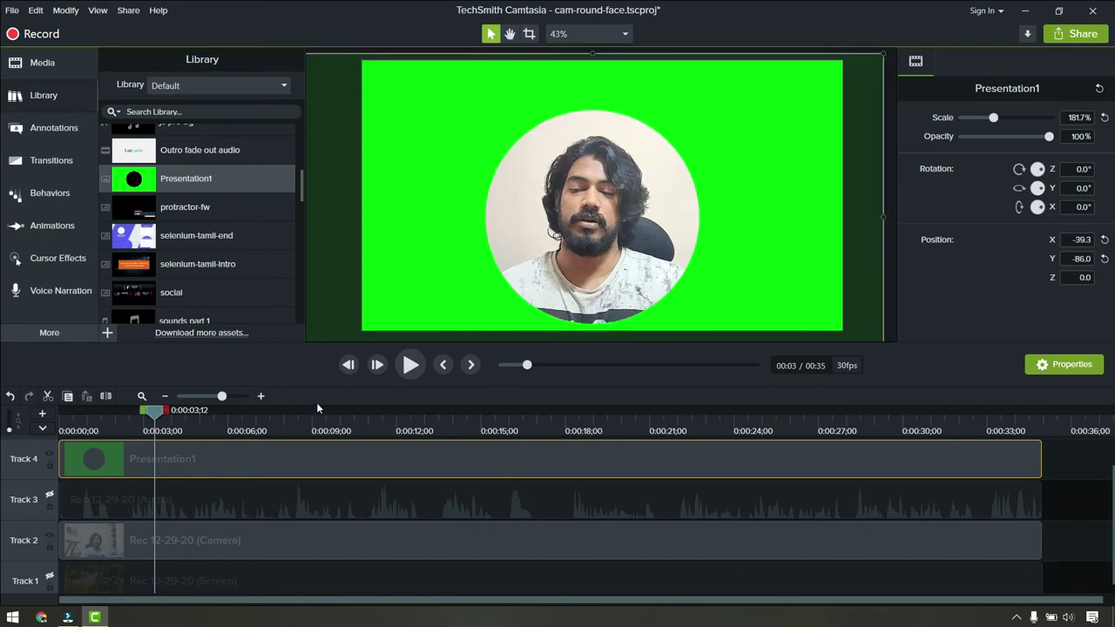
# Produce the project as an MP4 local file named cam-round-face.
pyautogui.moveTo(166, 420); pyautogui.dragTo(63, 409)
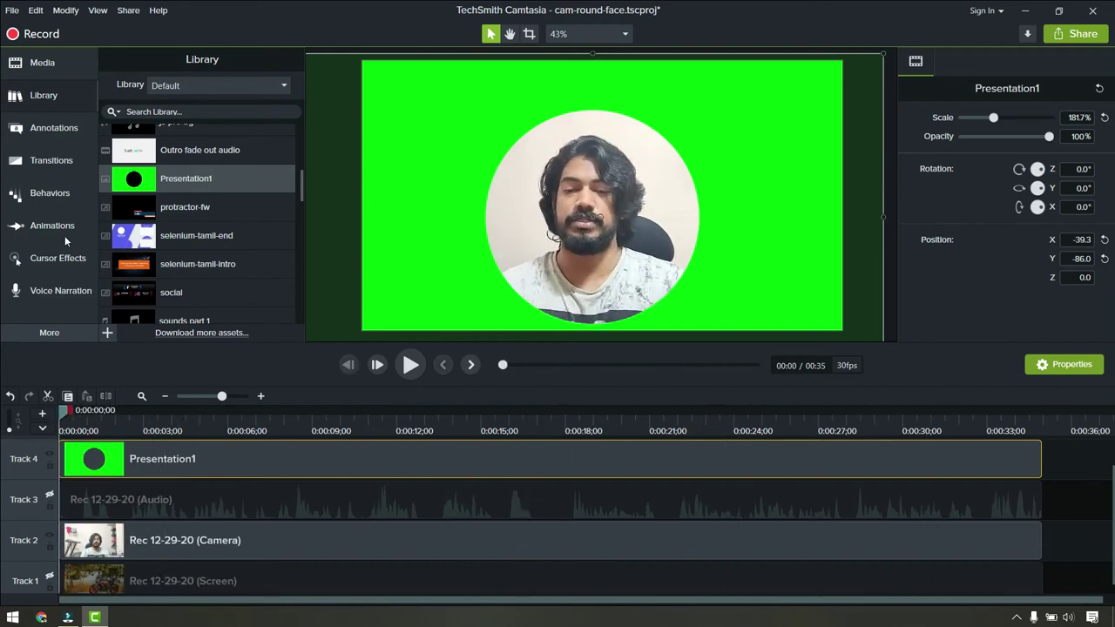
pyautogui.click(129, 11)
pyautogui.click(120, 31)
pyautogui.click(656, 500)
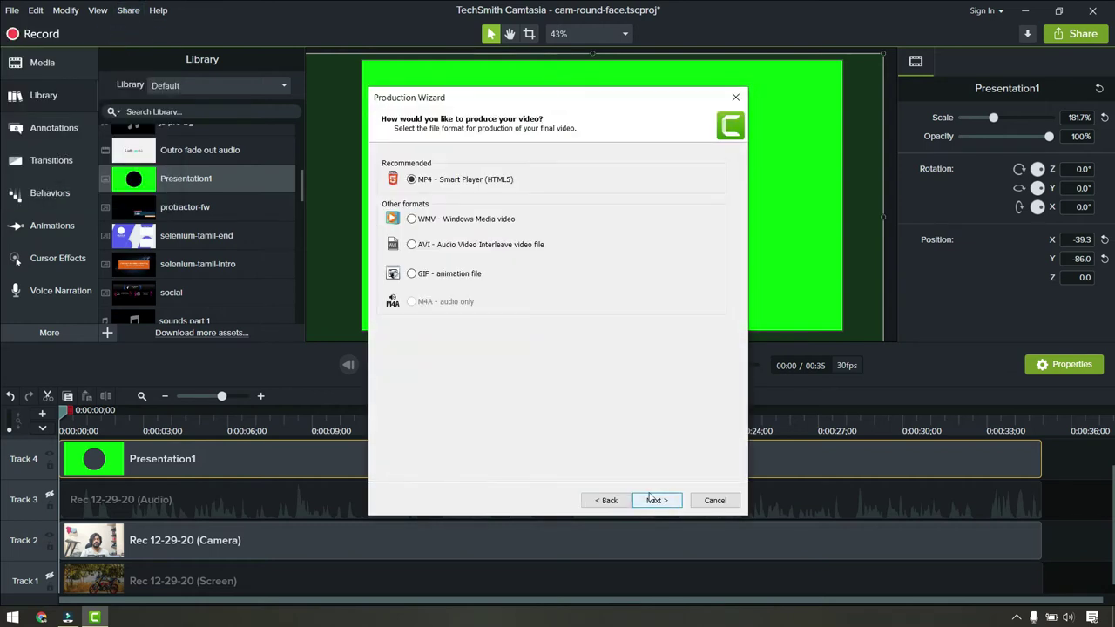
pyautogui.click(657, 496)
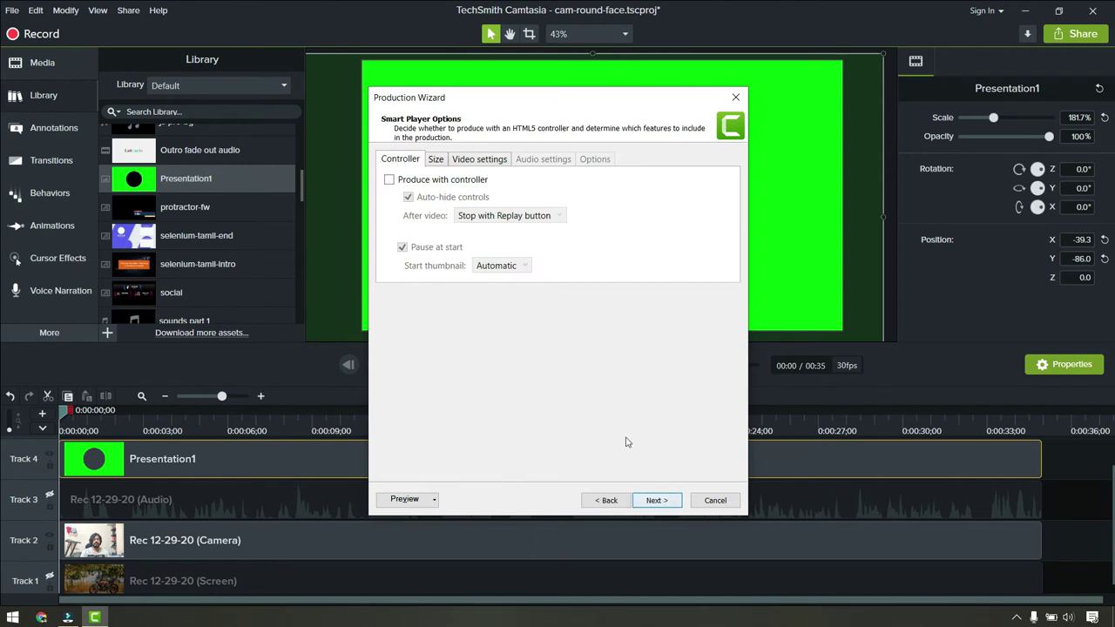
pyautogui.click(657, 501)
pyautogui.click(657, 501)
pyautogui.click(655, 502)
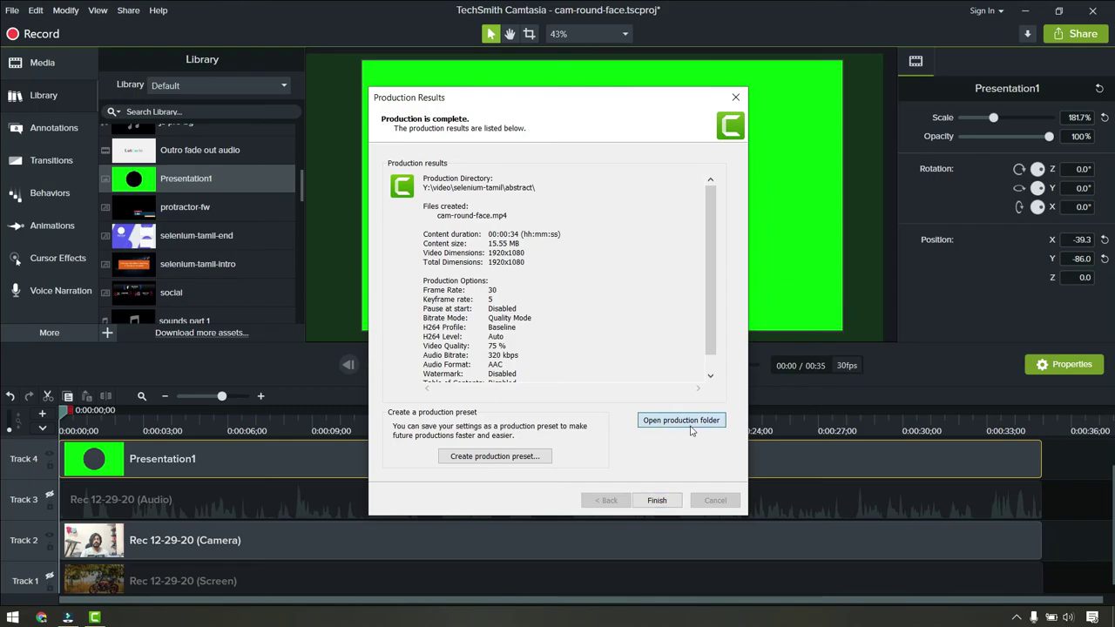
# Locate cam-round-face.mp4 in the abstract folder, then return to Camtasia.
pyautogui.click(681, 420)
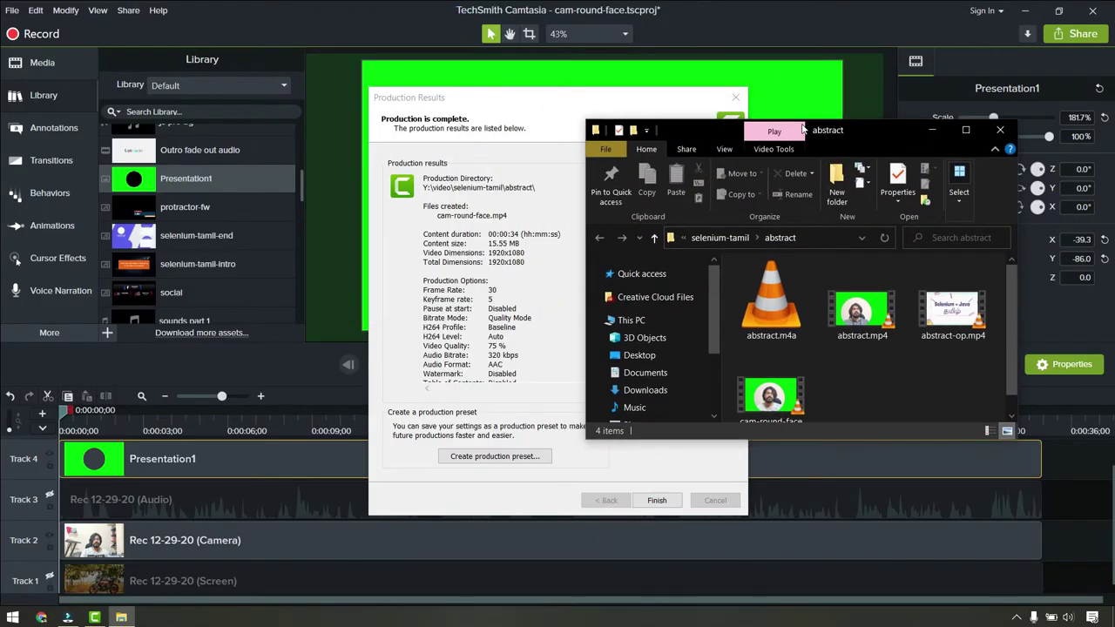
pyautogui.scroll(-1, 878, 340)
pyautogui.click(788, 392)
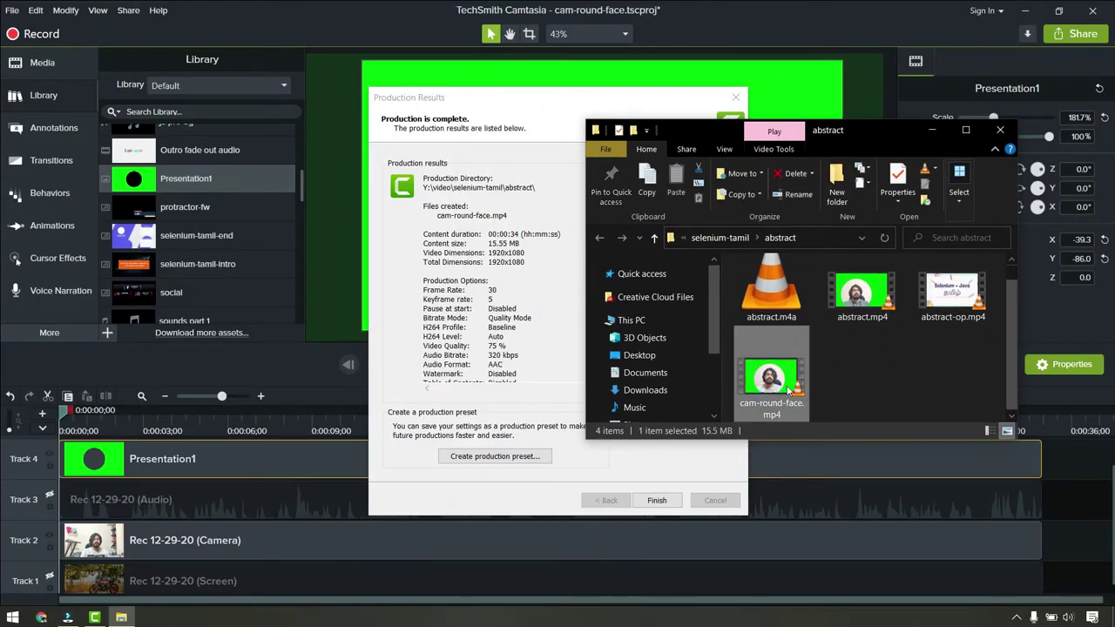
pyautogui.click(523, 338)
# Close the production results and delete the Presentation1 and Camera clips.
pyautogui.click(657, 500)
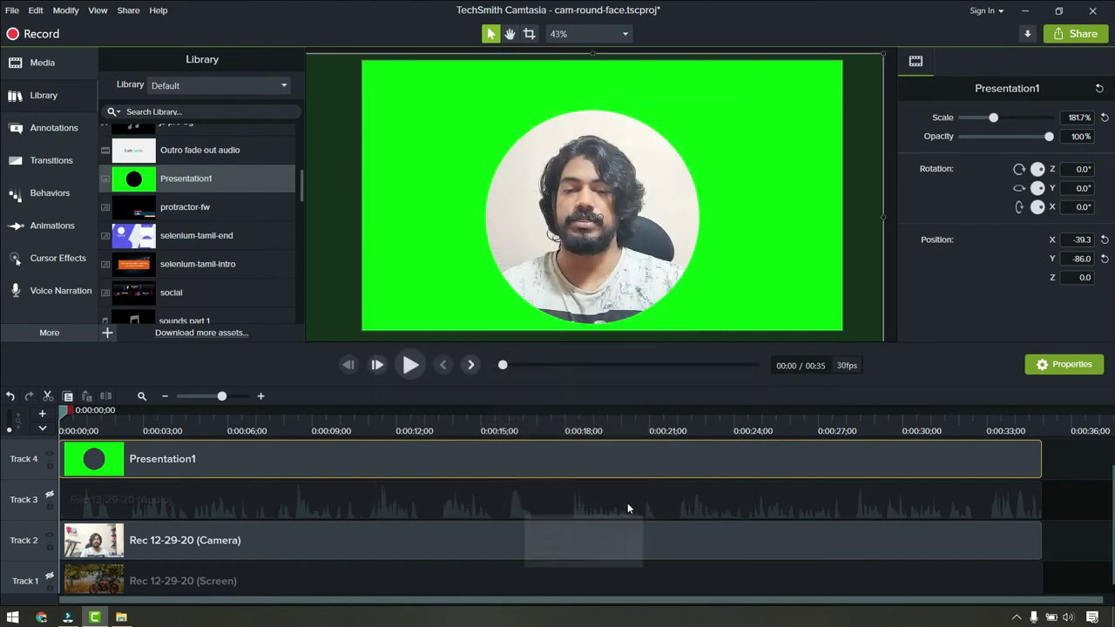
pyautogui.press('Delete')
pyautogui.click(214, 550)
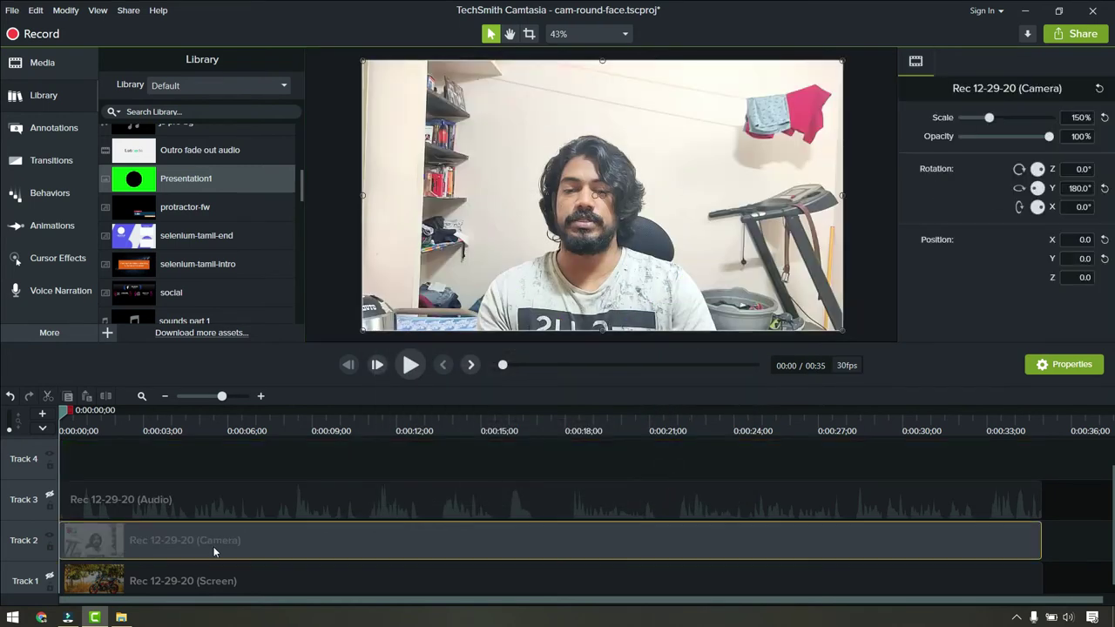
pyautogui.press('Delete')
# Import cam-round-face.mp4 into the Media Bin and place it on Track 2.
pyautogui.click(84, 65)
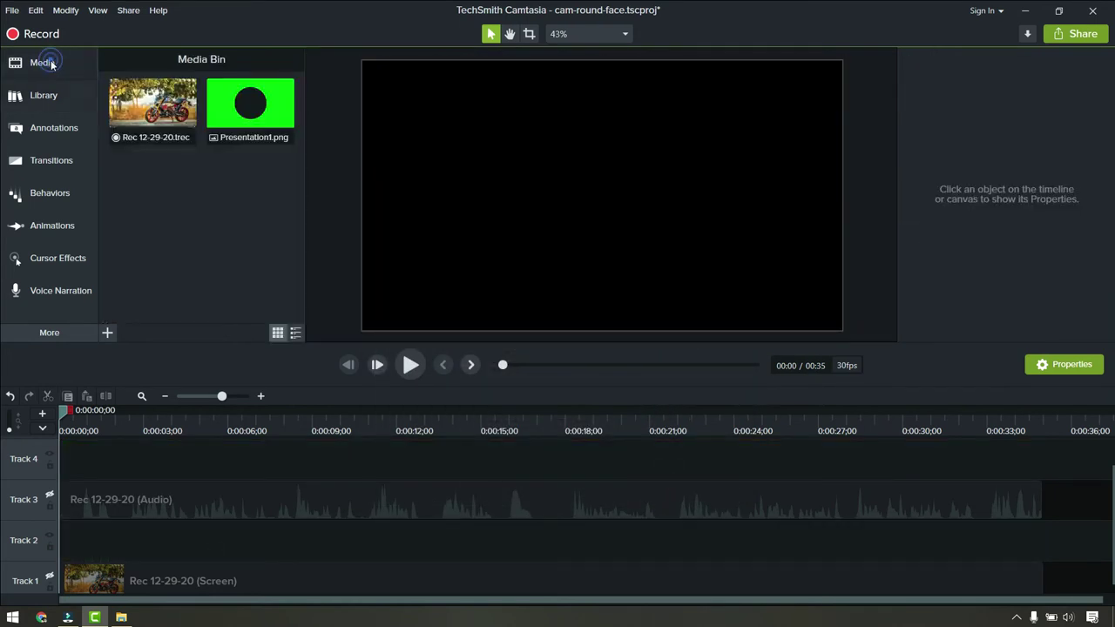
pyautogui.hotkey('alt', 'Tab')
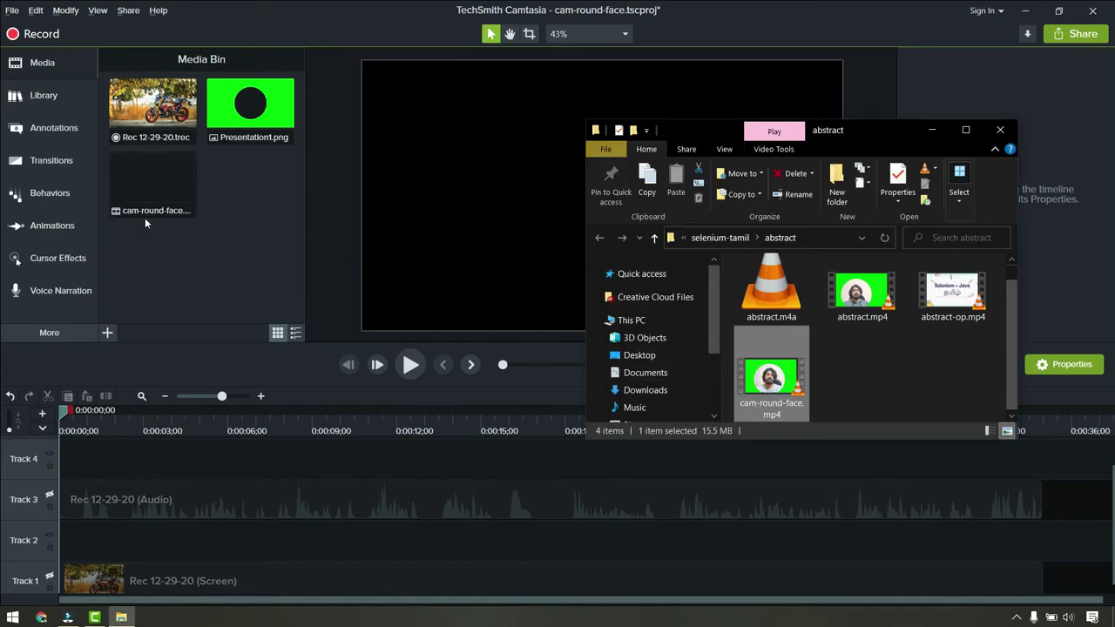
pyautogui.click(209, 265)
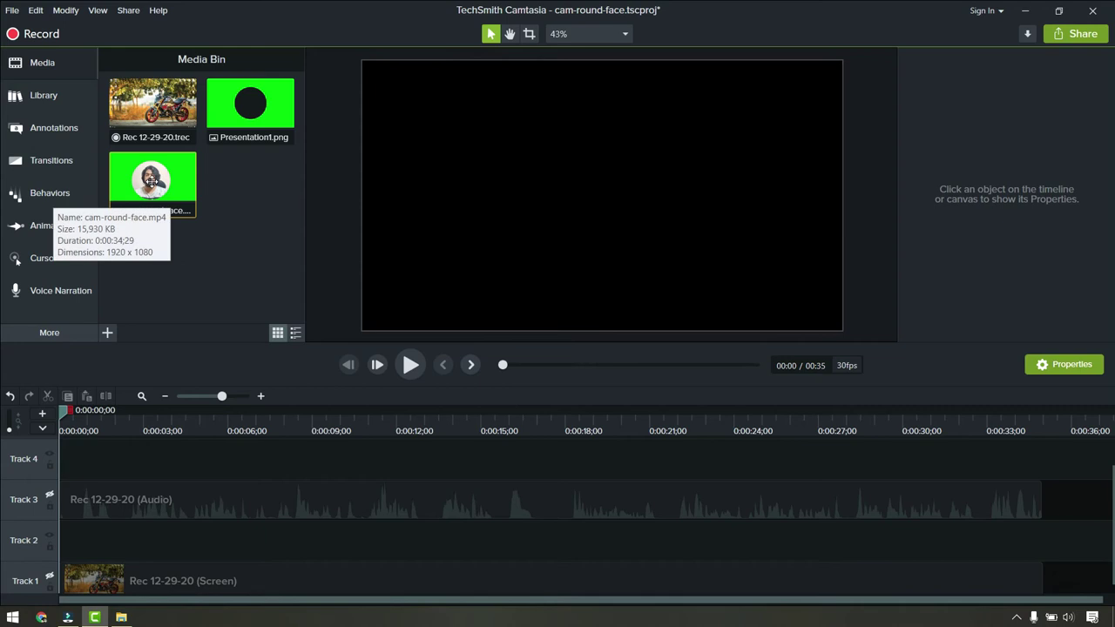
pyautogui.moveTo(160, 202); pyautogui.dragTo(57, 544)
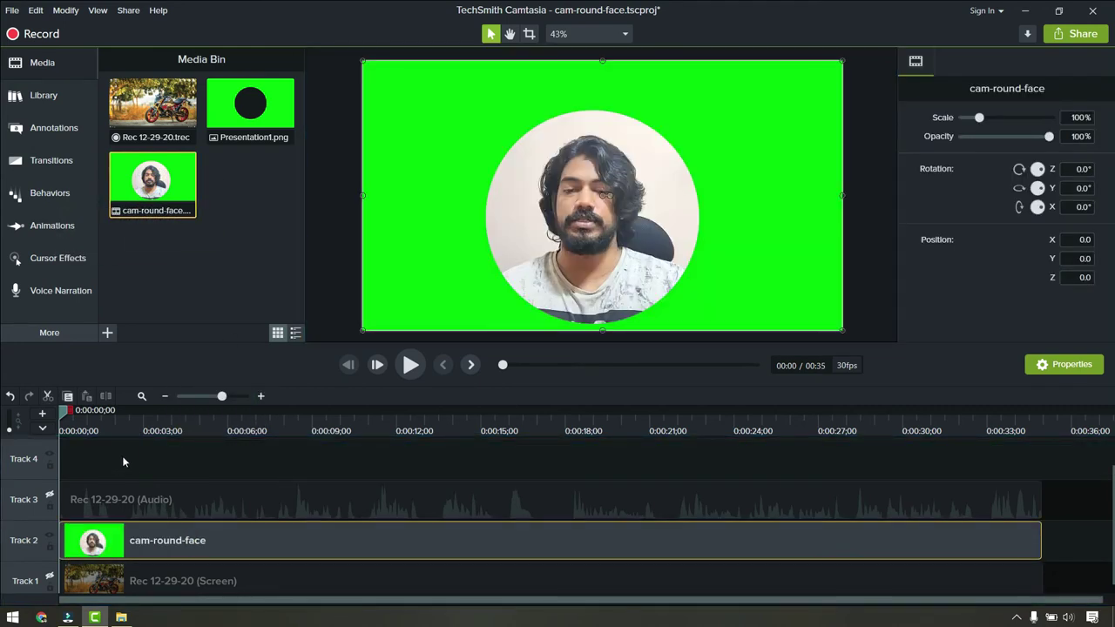
# Apply the Remove a Color visual effect to the cam-round-face clip.
pyautogui.click(61, 338)
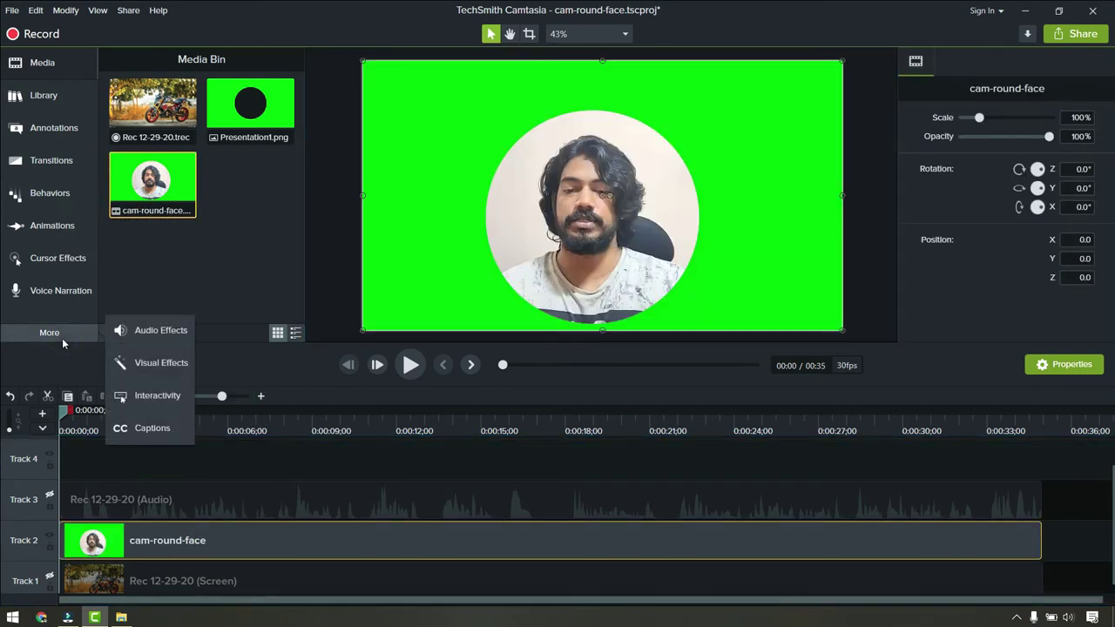
pyautogui.click(151, 371)
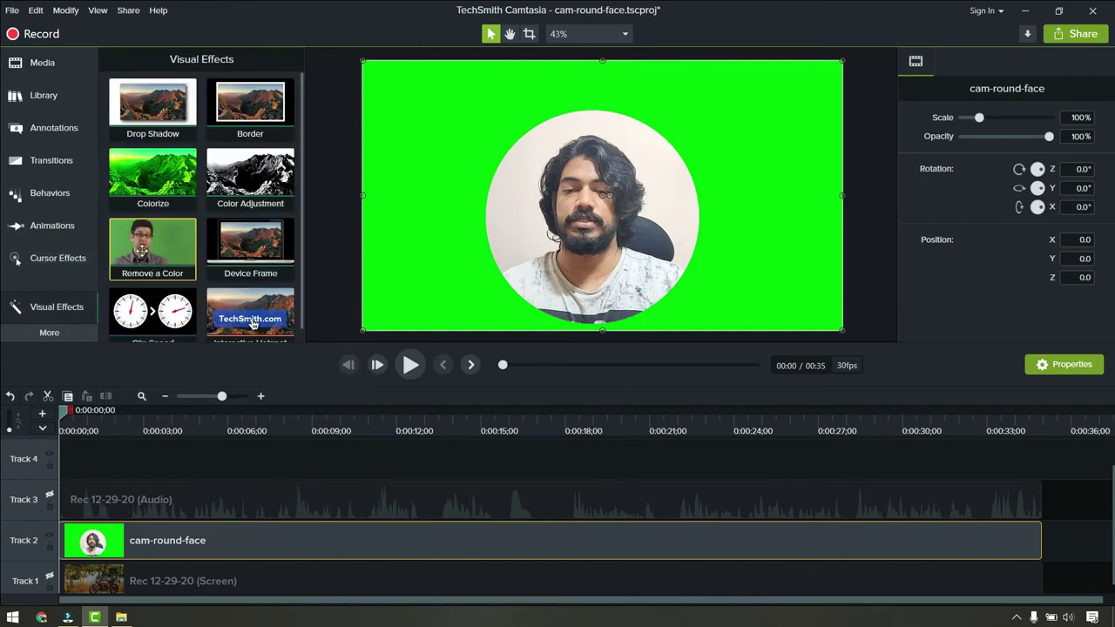
pyautogui.moveTo(142, 250); pyautogui.dragTo(166, 538)
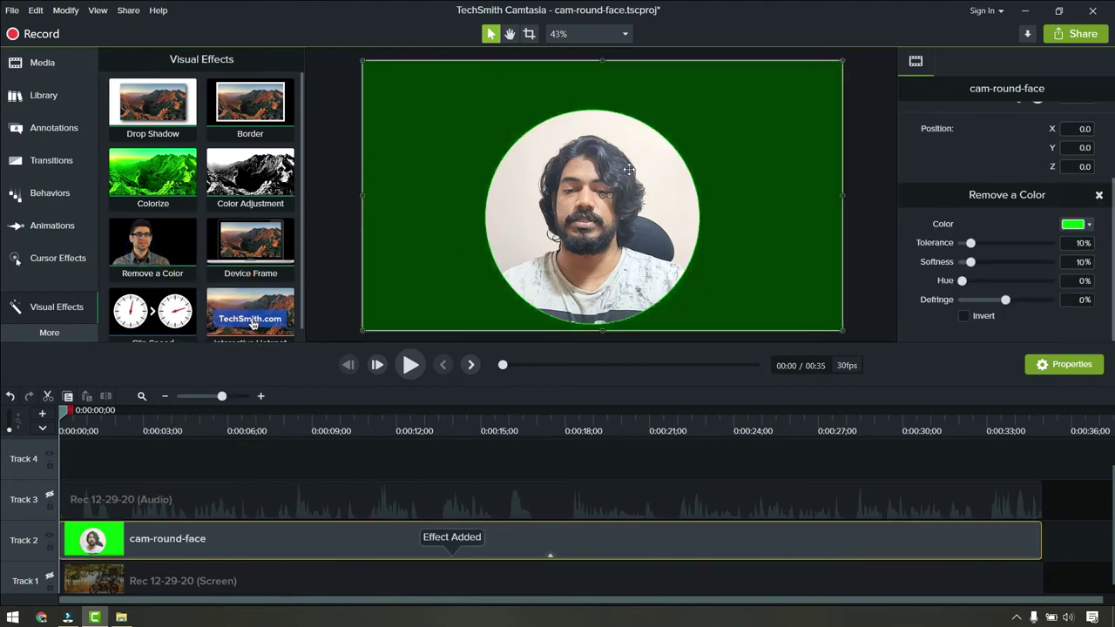
# Sample the bright green background with the eyedropper as the colour to remove.
pyautogui.click(1083, 228)
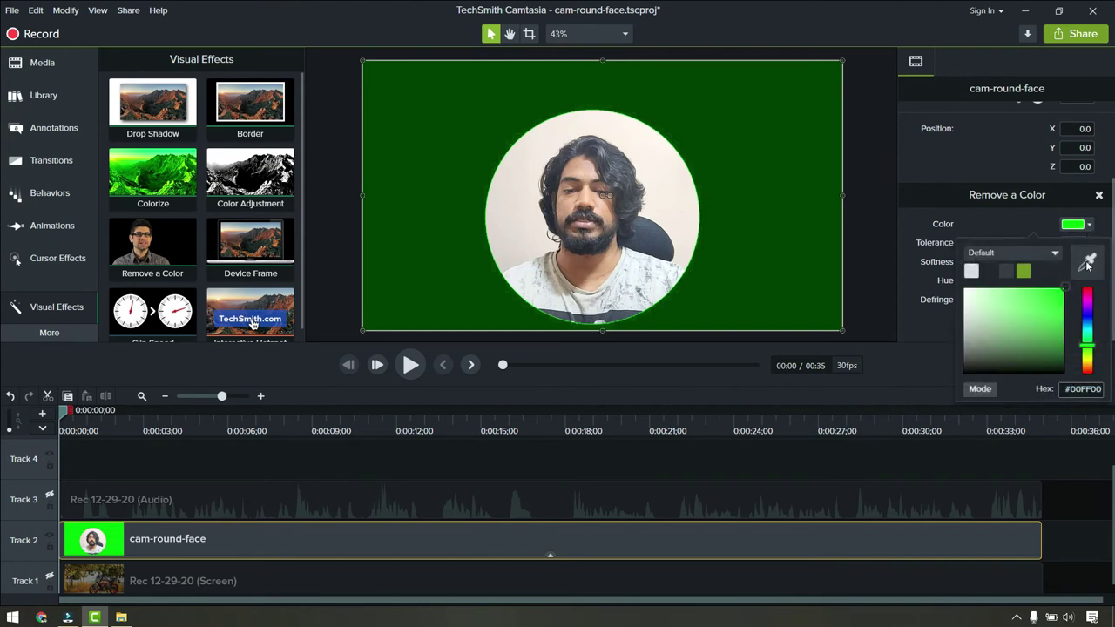
pyautogui.click(1088, 261)
pyautogui.click(812, 216)
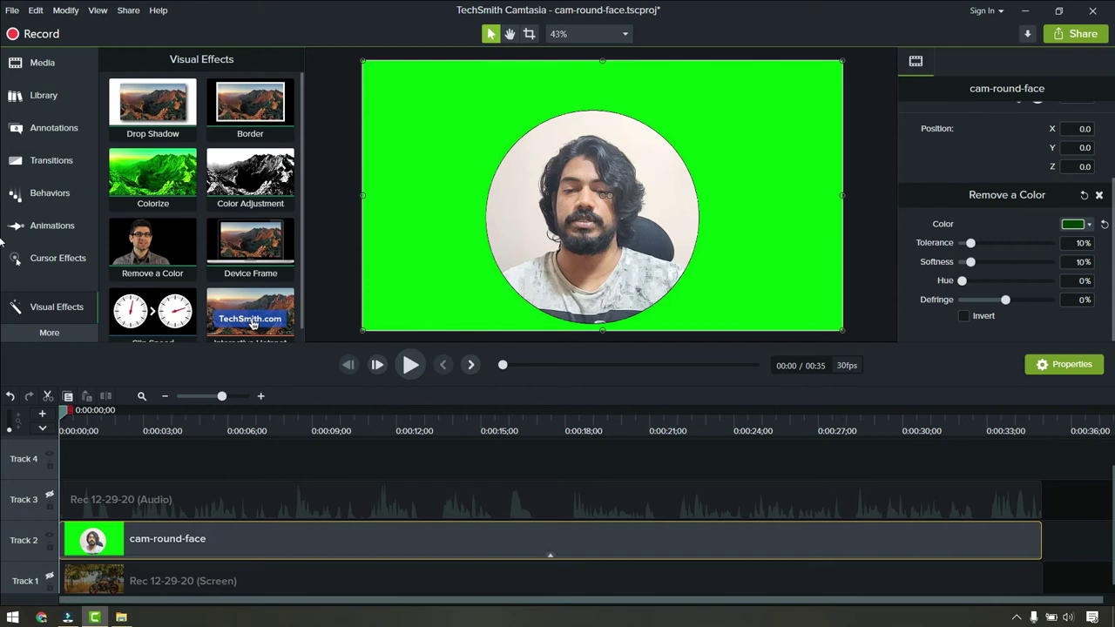
pyautogui.click(1084, 228)
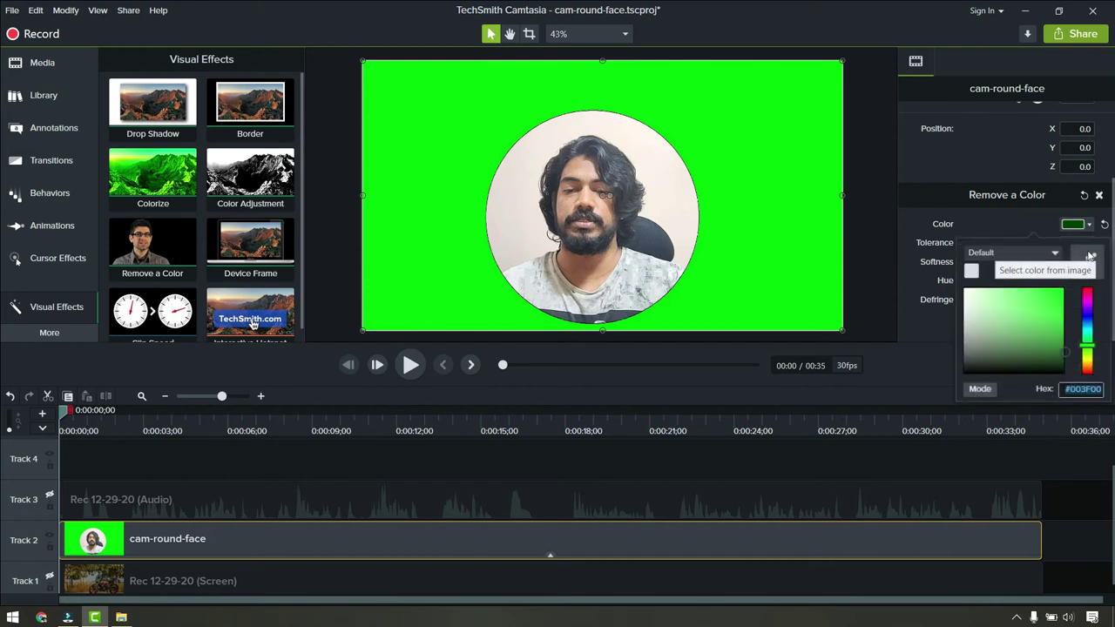
pyautogui.click(1089, 254)
pyautogui.click(788, 212)
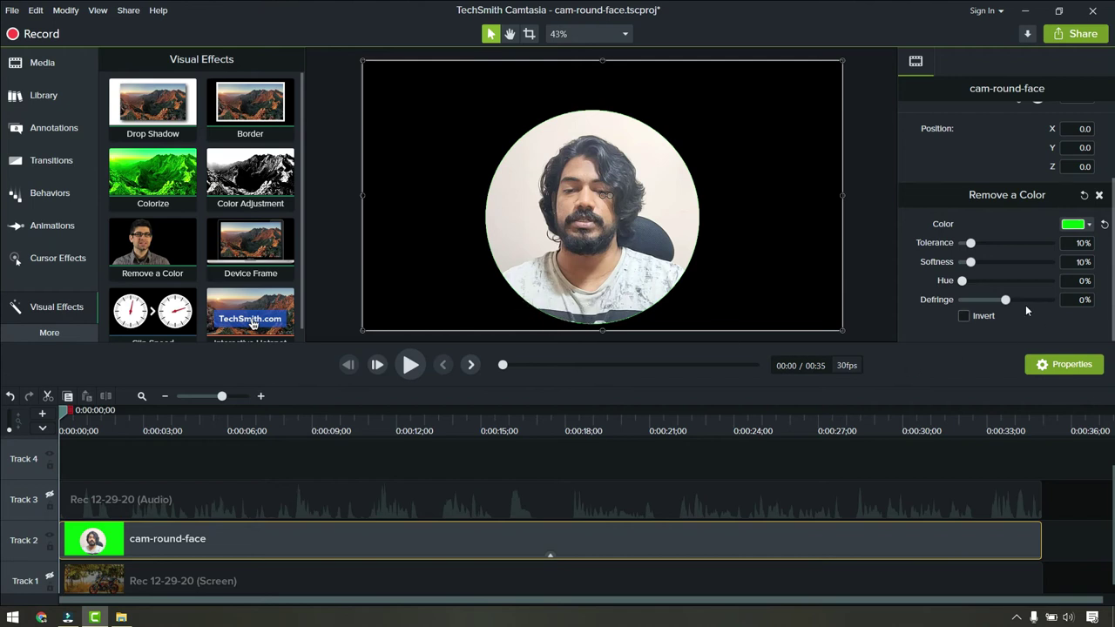
# Set Tolerance to 27% and Defringe to 8%, checking the edge with Invert.
pyautogui.moveTo(1012, 301); pyautogui.dragTo(1029, 306)
pyautogui.click(963, 316)
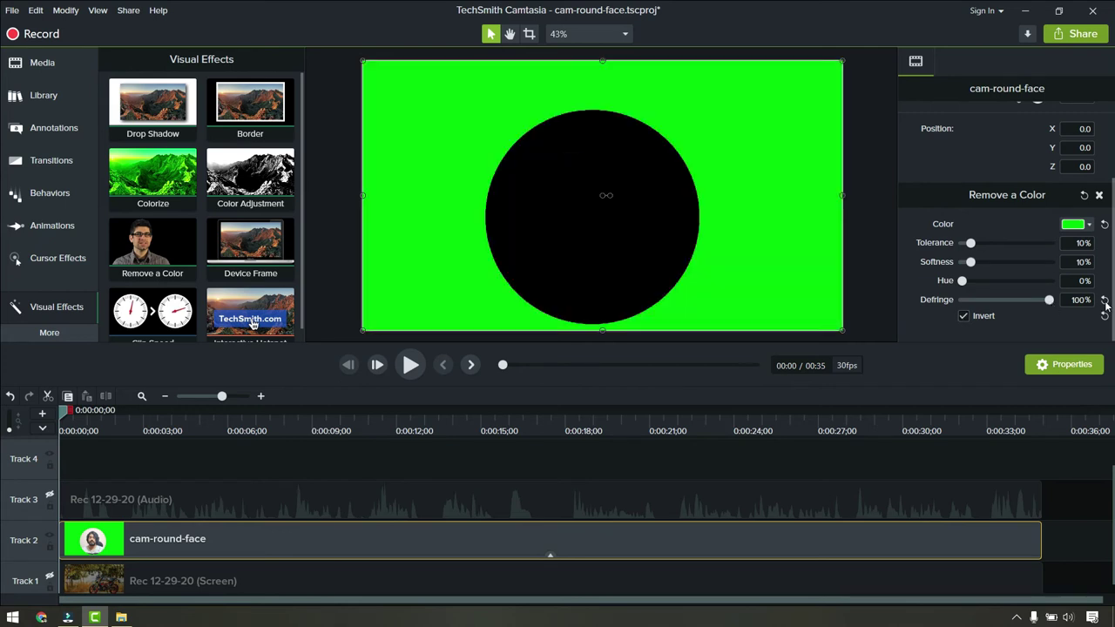
pyautogui.click(1104, 301)
pyautogui.click(1008, 324)
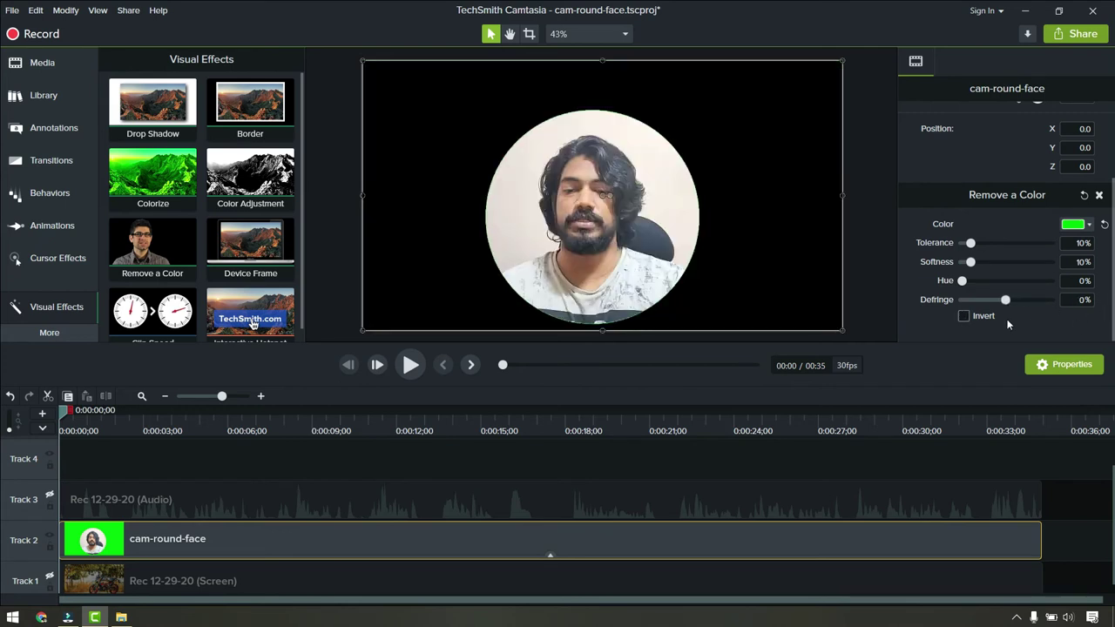
pyautogui.moveTo(973, 244); pyautogui.dragTo(988, 248)
pyautogui.moveTo(1010, 303); pyautogui.dragTo(1014, 304)
pyautogui.click(1013, 319)
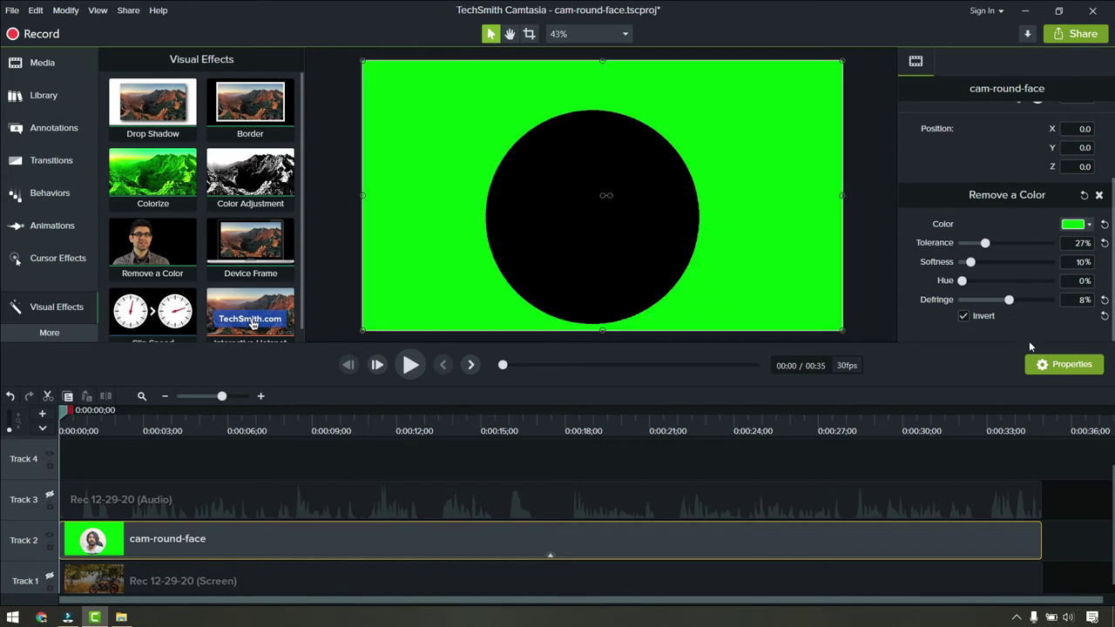
pyautogui.hotkey('ctrl', 'z')
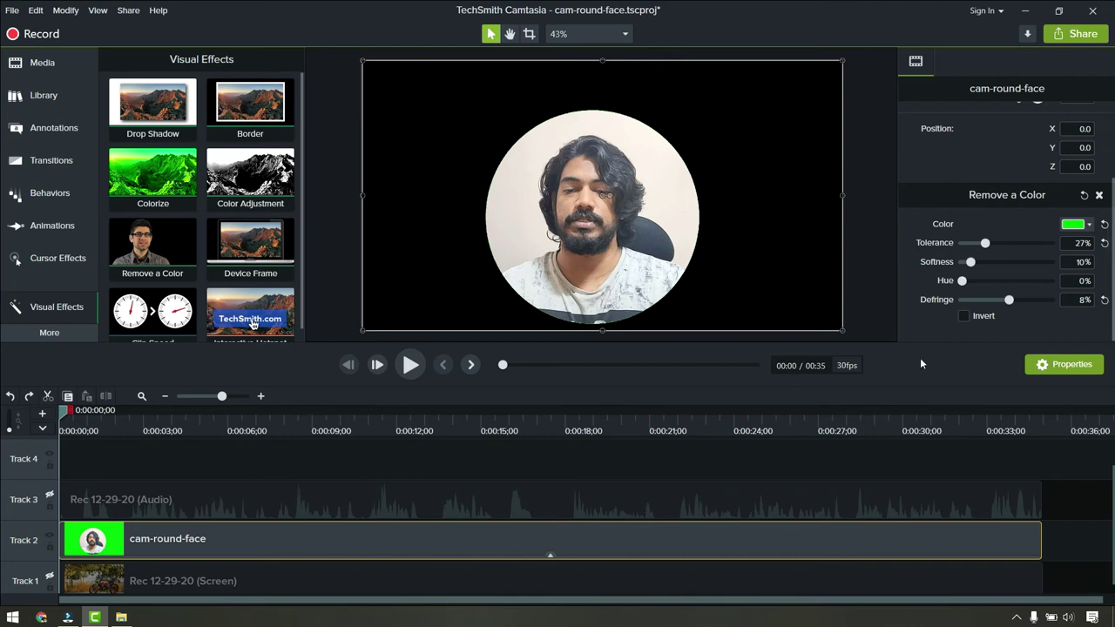
# Show Tracks 1 and 3 again and crop the face-cam's left, right, top and bottom to the circle.
pyautogui.click(49, 577)
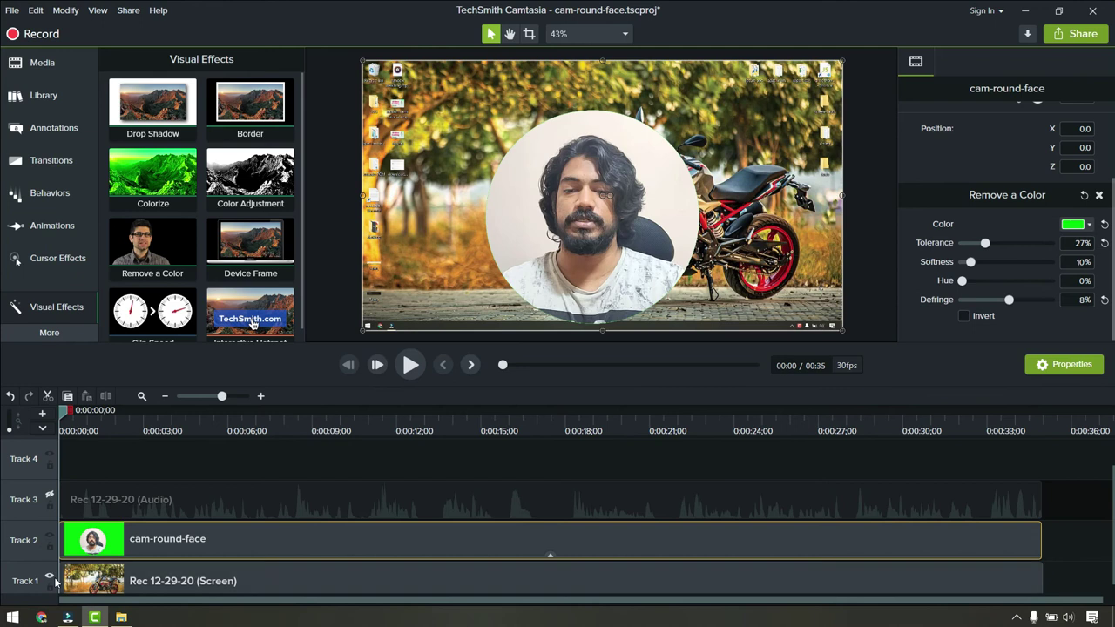
pyautogui.click(50, 496)
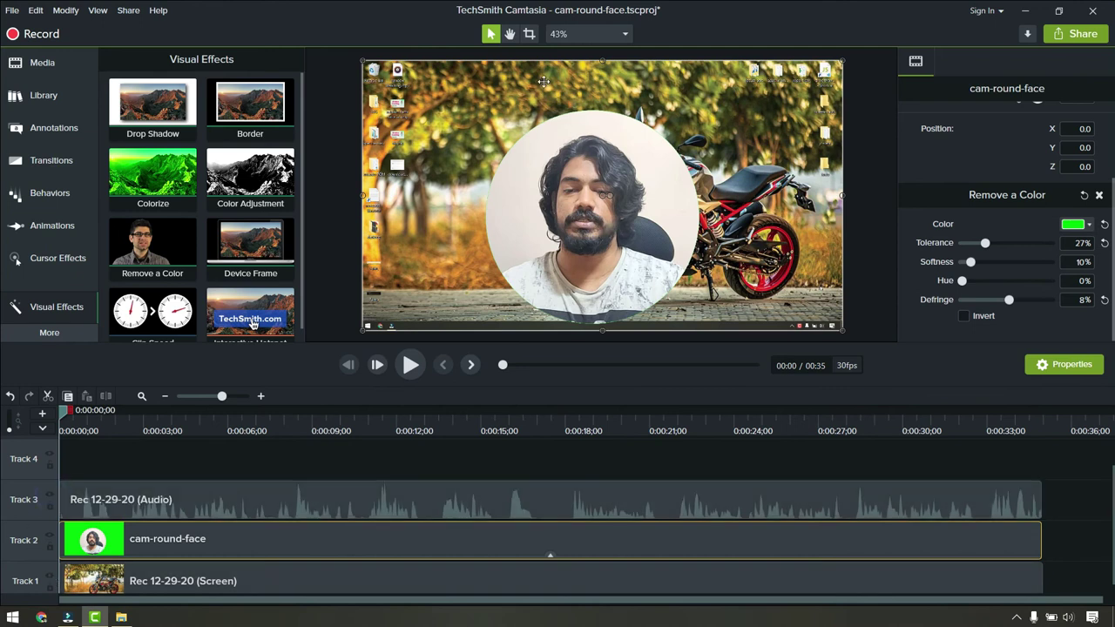
pyautogui.click(530, 35)
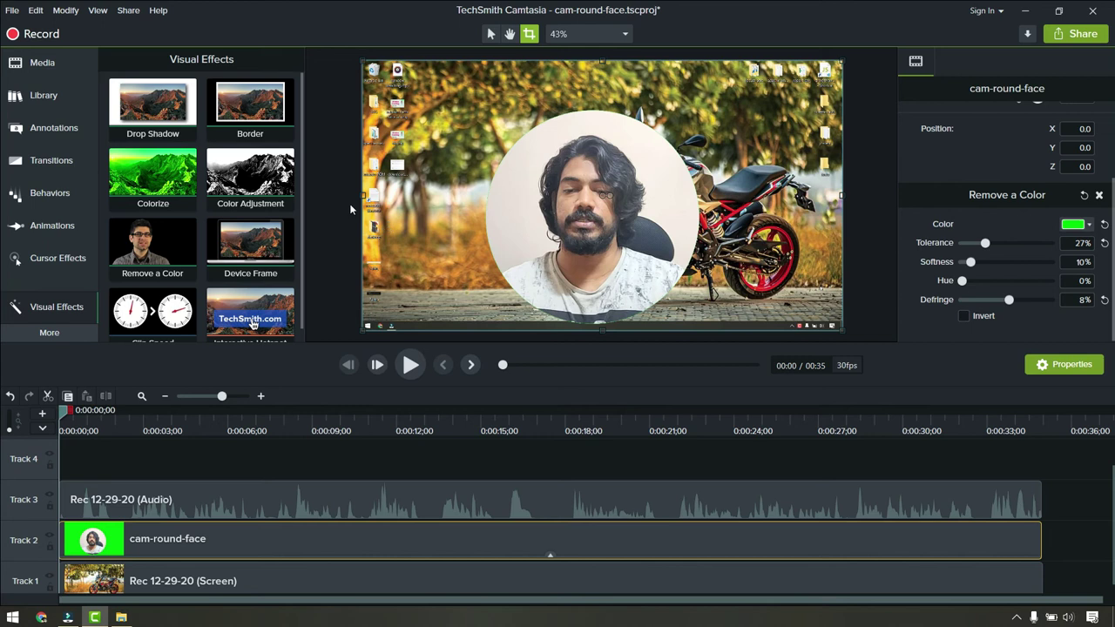
pyautogui.moveTo(362, 191); pyautogui.dragTo(483, 230)
pyautogui.moveTo(840, 194); pyautogui.dragTo(702, 195)
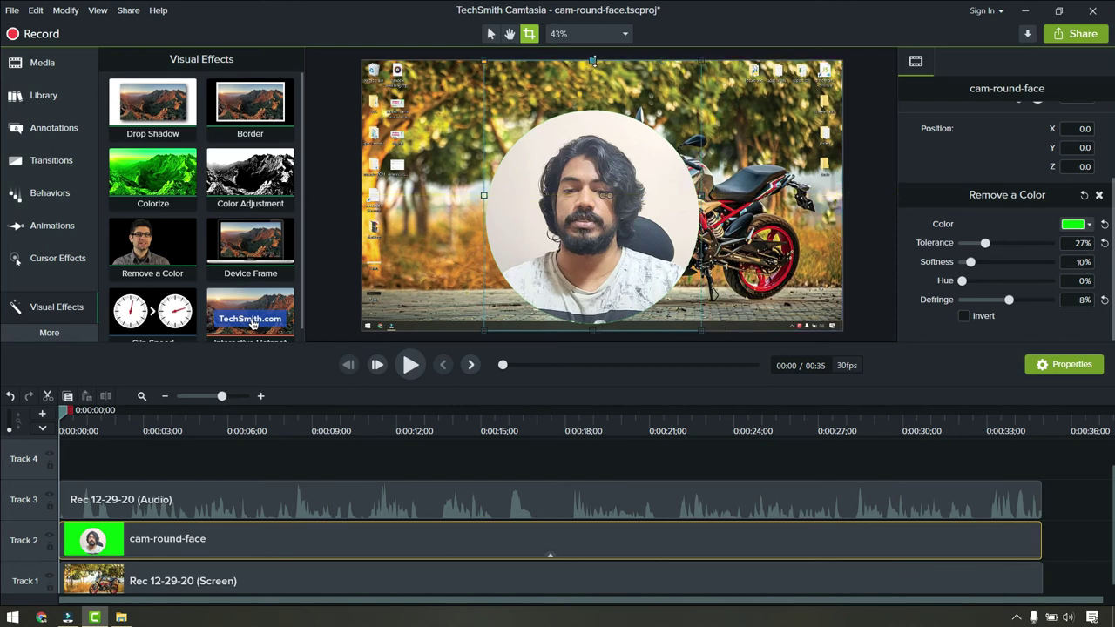
pyautogui.moveTo(593, 61); pyautogui.dragTo(610, 107)
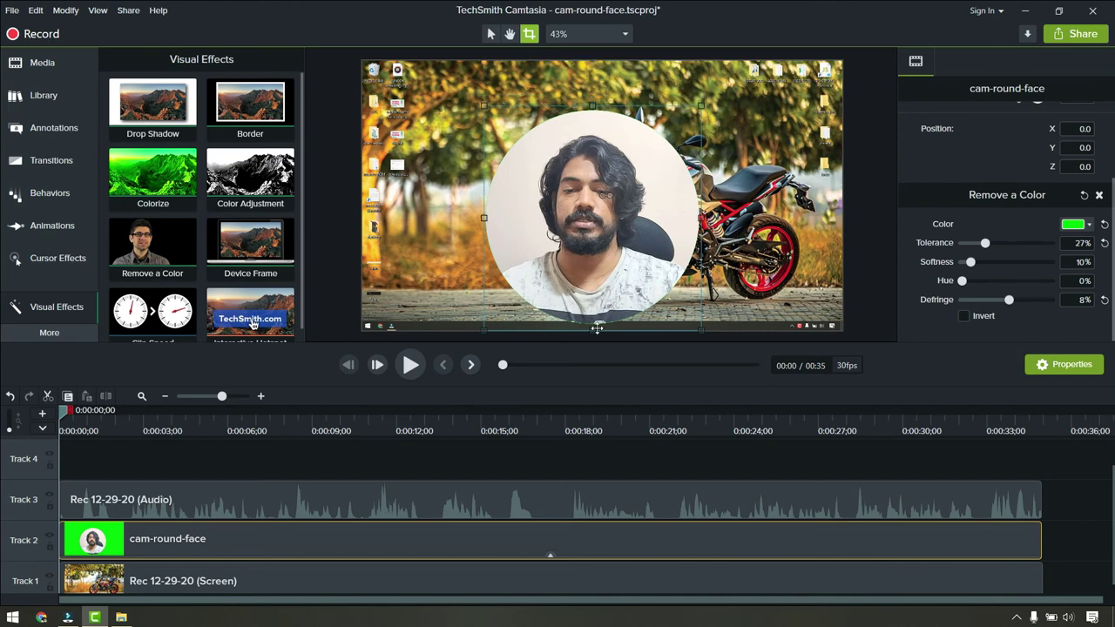
pyautogui.moveTo(596, 329); pyautogui.dragTo(594, 330)
# Move and scale the round face-cam down to the bottom-right corner at X 823.0, Y -352.7.
pyautogui.click(488, 34)
pyautogui.moveTo(612, 233); pyautogui.dragTo(752, 233)
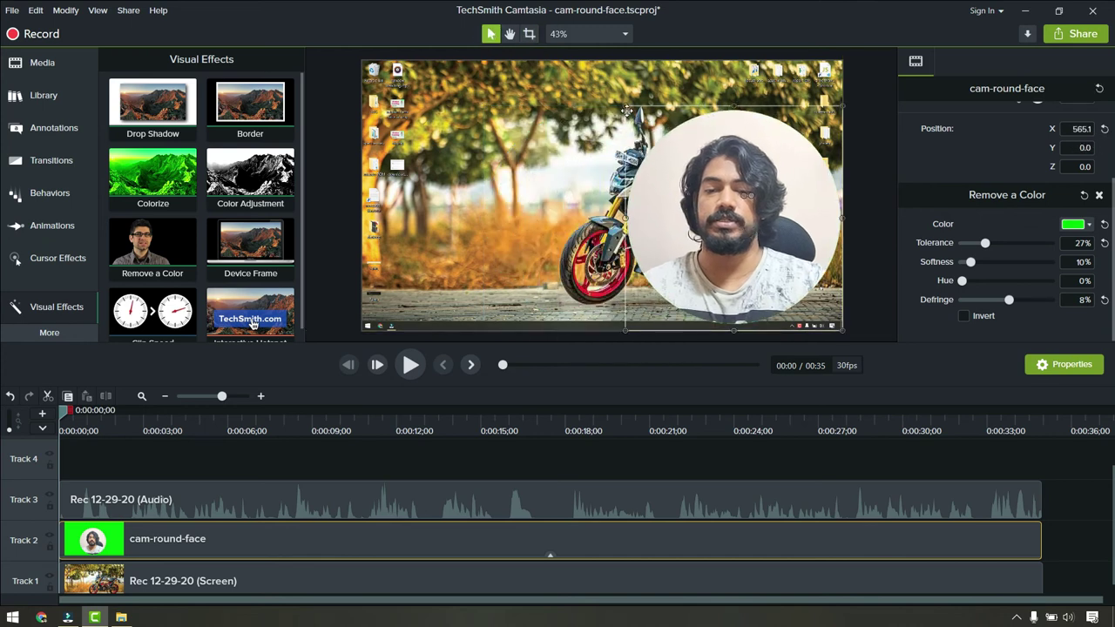
pyautogui.moveTo(624, 108); pyautogui.dragTo(769, 255)
pyautogui.click(857, 319)
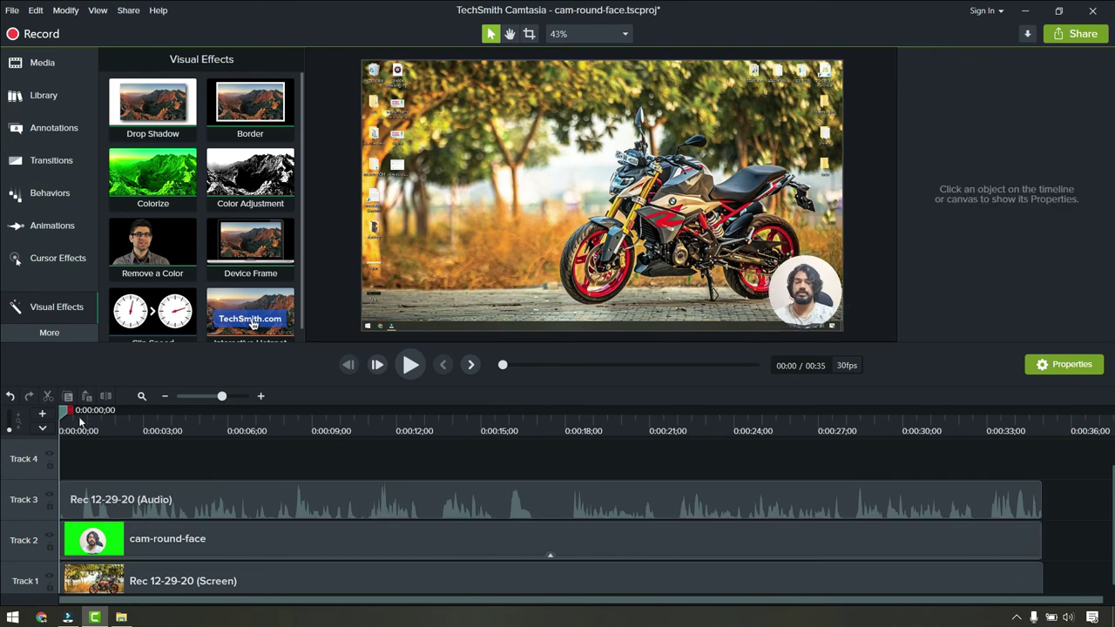
pyautogui.moveTo(65, 412); pyautogui.dragTo(454, 478)
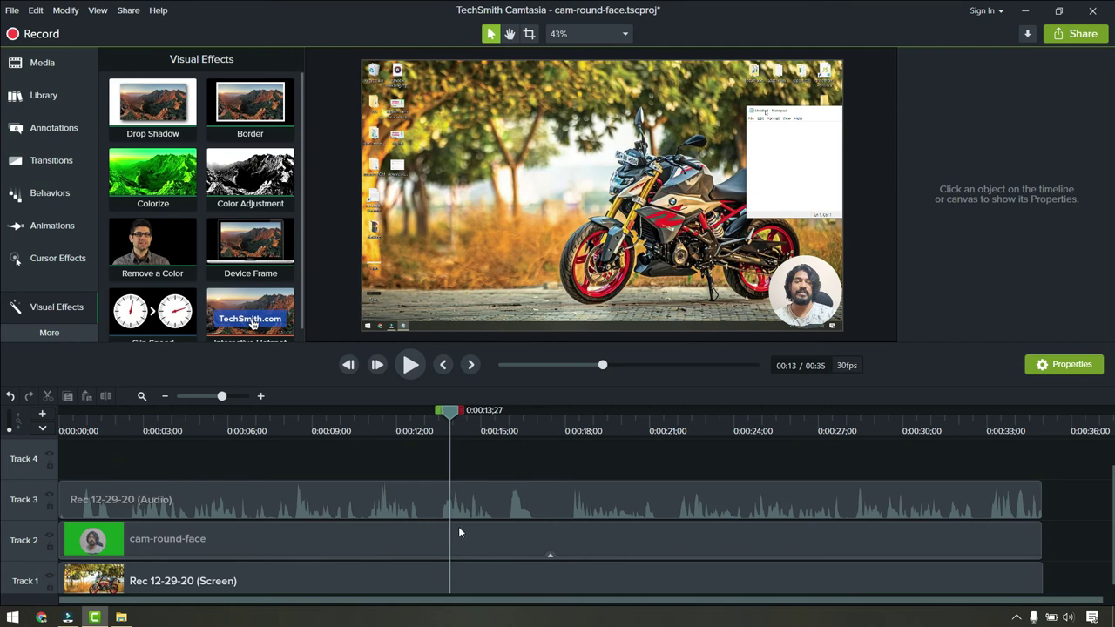
# Split all three tracks at 0:13;27 and move the later face-cam clip to the top-left corner.
pyautogui.moveTo(466, 458); pyautogui.dragTo(507, 592)
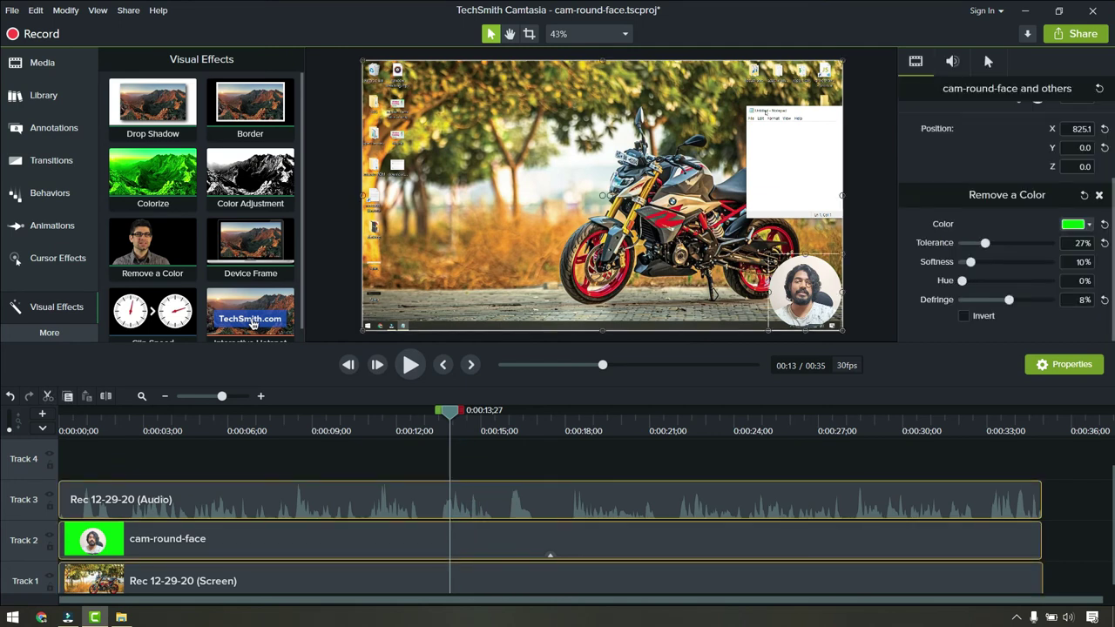
pyautogui.press('s')
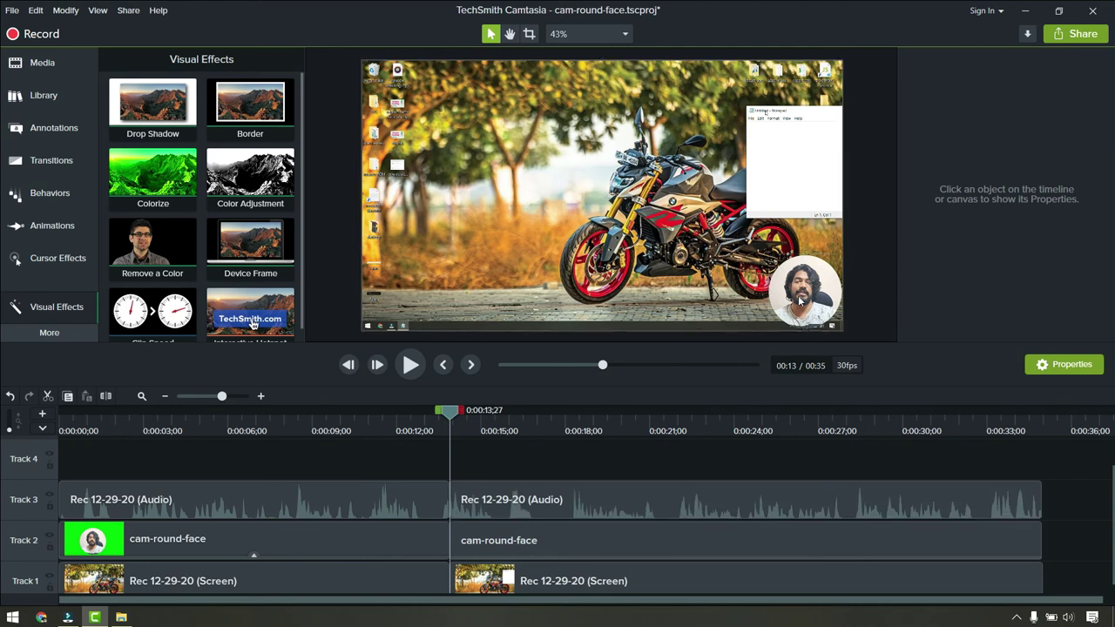
pyautogui.moveTo(438, 424); pyautogui.dragTo(477, 433)
pyautogui.moveTo(817, 297); pyautogui.dragTo(411, 104)
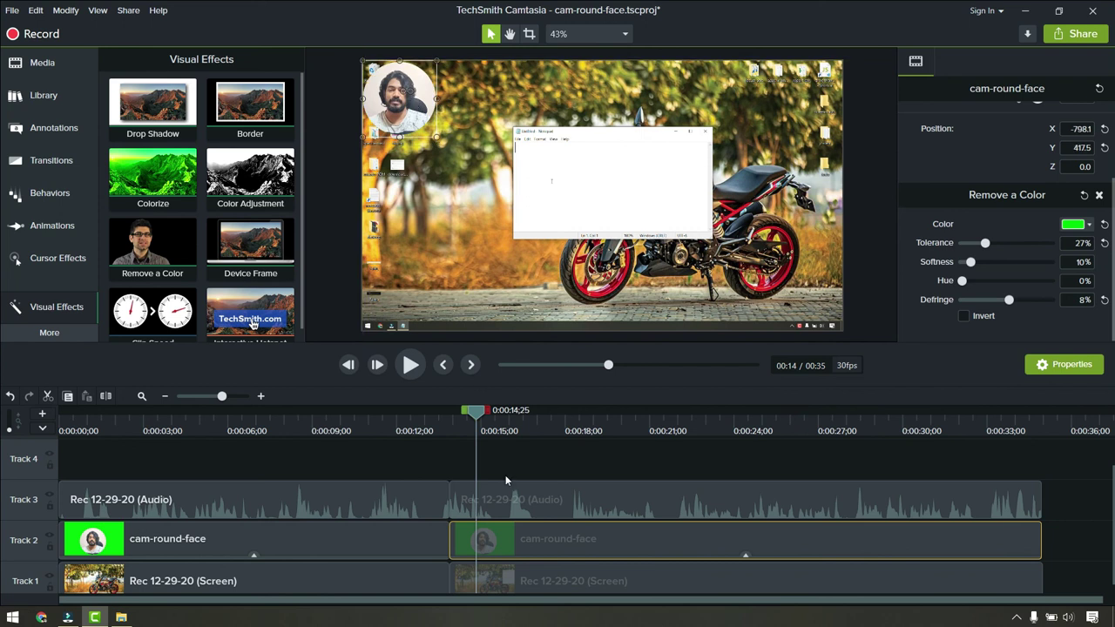
# Play the preview across the split, then select the clips on both sides of it.
pyautogui.click(477, 410)
pyautogui.moveTo(471, 417); pyautogui.dragTo(410, 455)
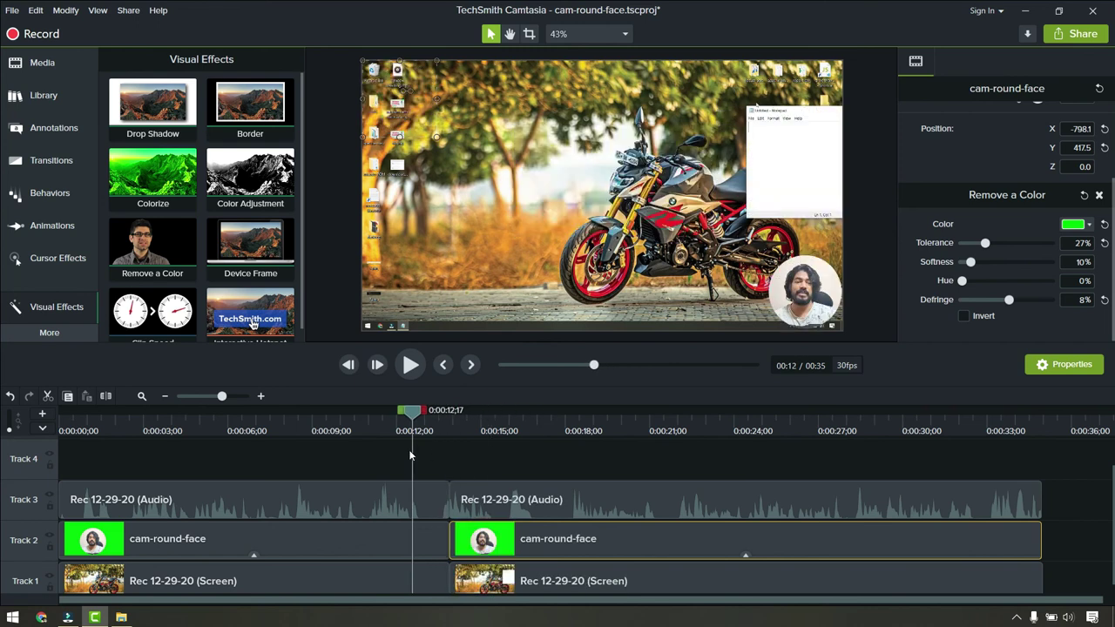
pyautogui.click(410, 365)
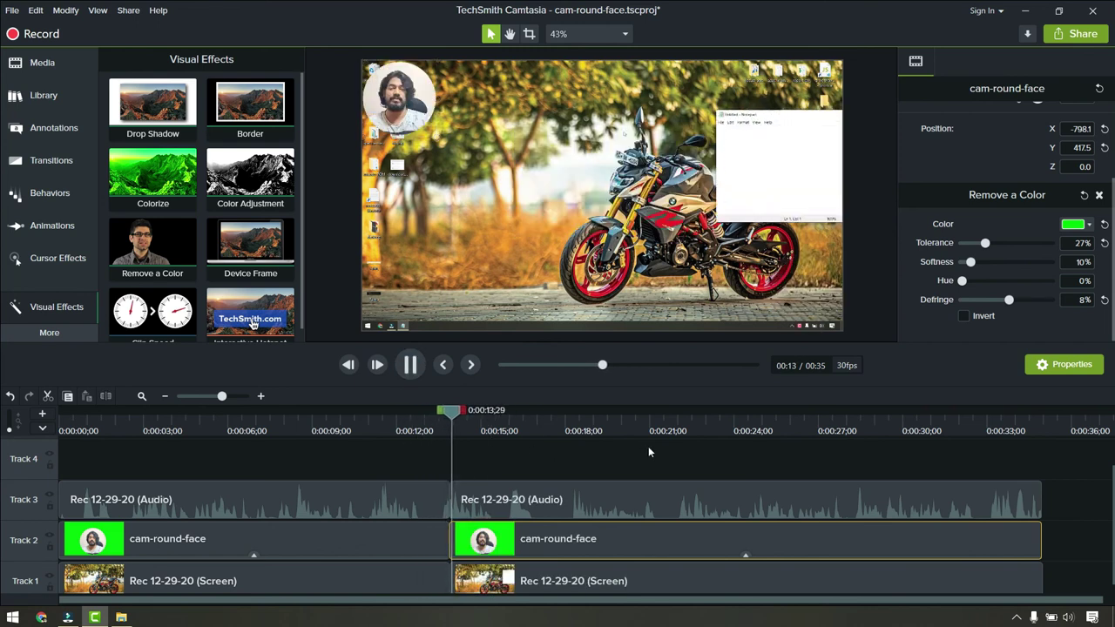
pyautogui.click(412, 365)
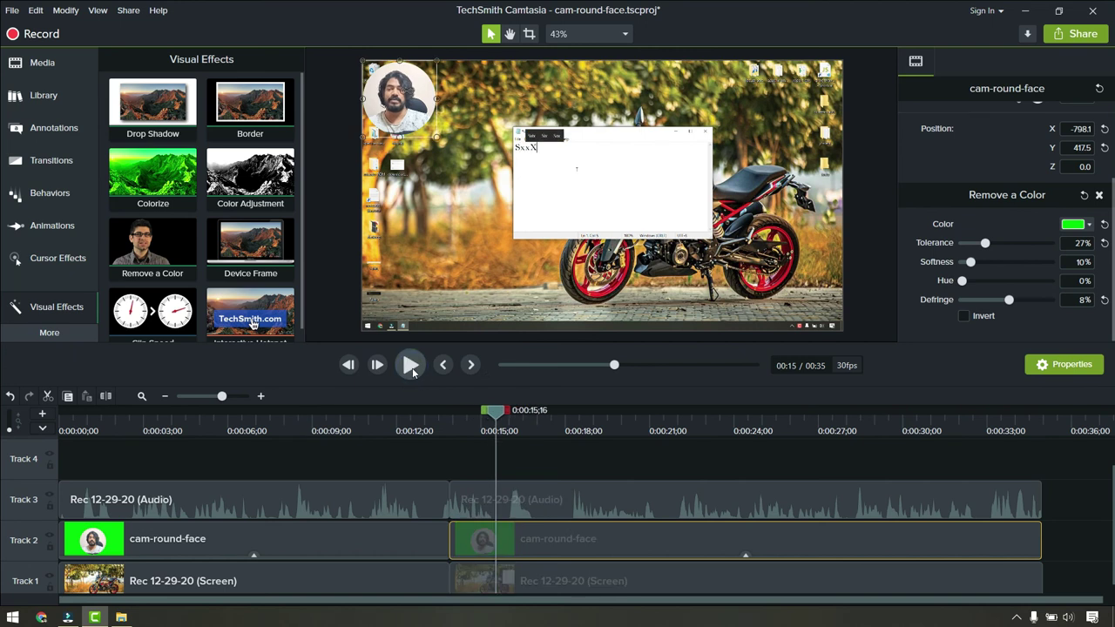
pyautogui.moveTo(413, 464); pyautogui.dragTo(502, 620)
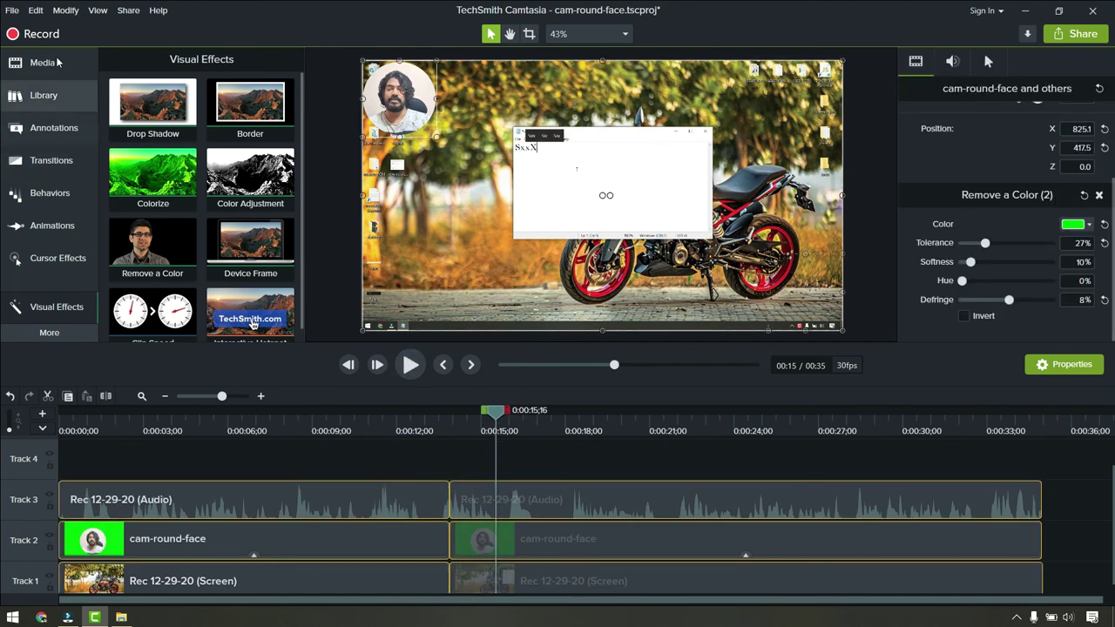
# Stitch the selected split pieces back into single clips with Edit > Stitch Selected Media.
pyautogui.click(36, 10)
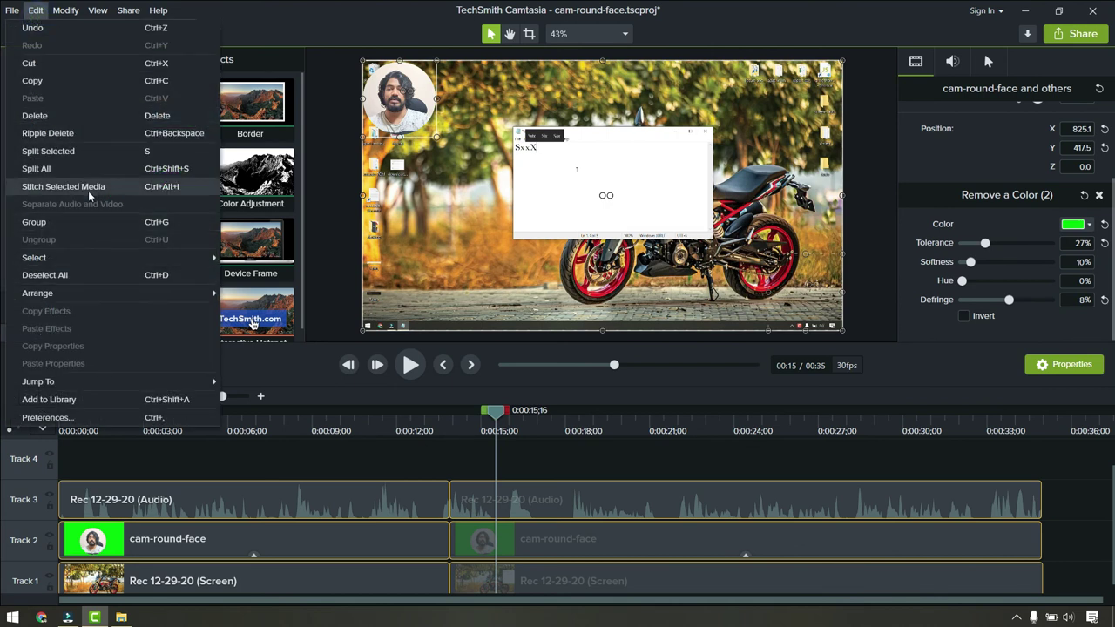
pyautogui.click(63, 186)
pyautogui.click(499, 445)
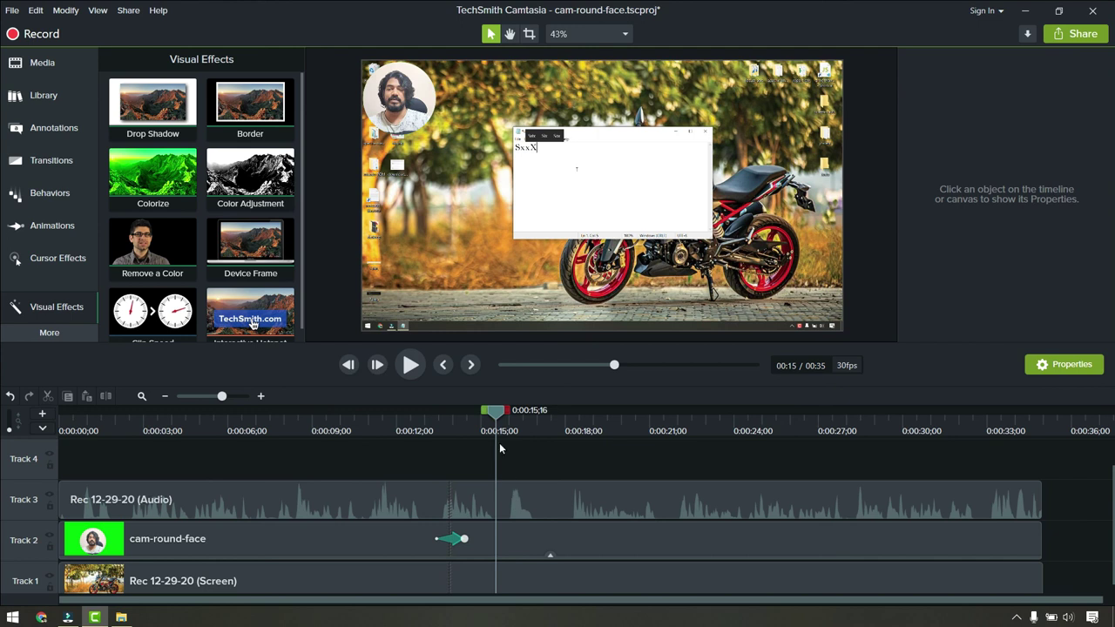
# Preview playback around 0:13 to watch the face-cam move from bottom-right to top-left.
pyautogui.moveTo(495, 418); pyautogui.dragTo(406, 412)
pyautogui.click(410, 366)
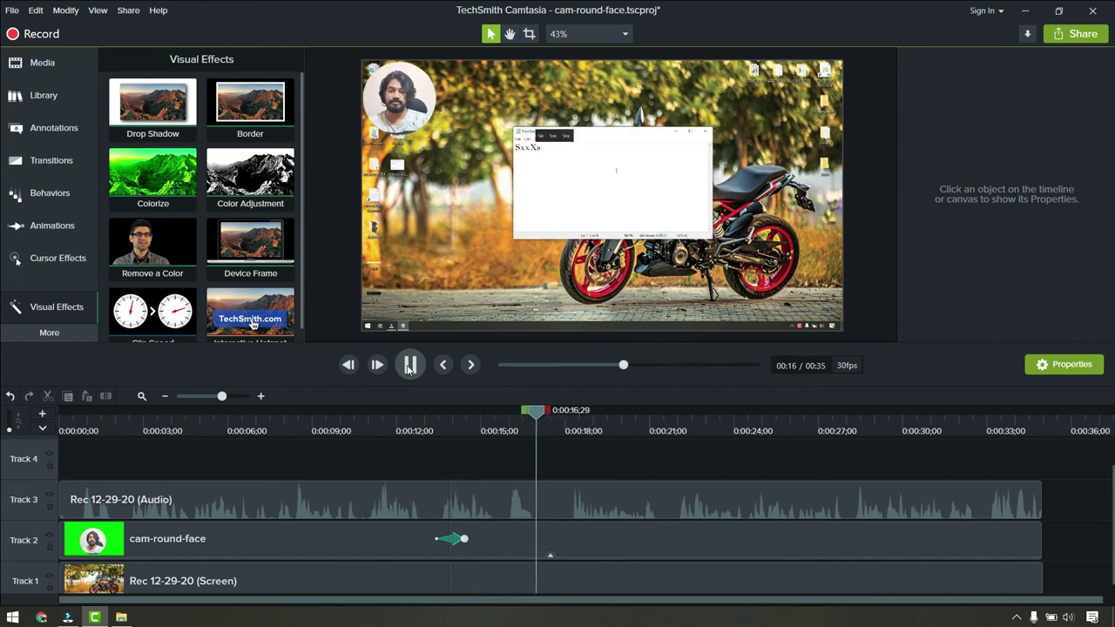
pyautogui.click(410, 366)
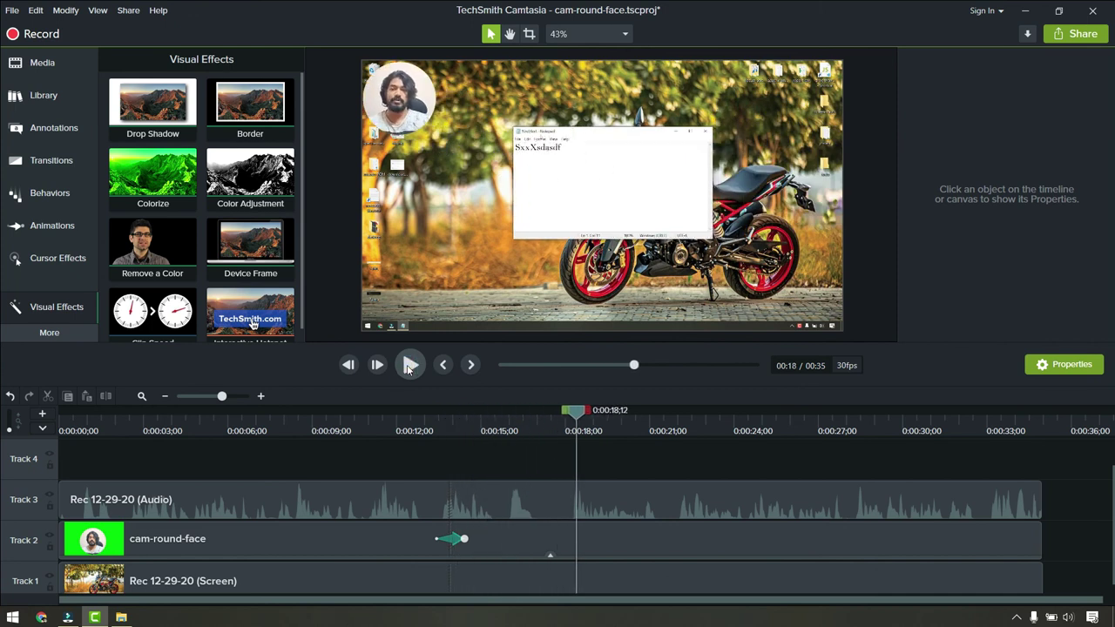